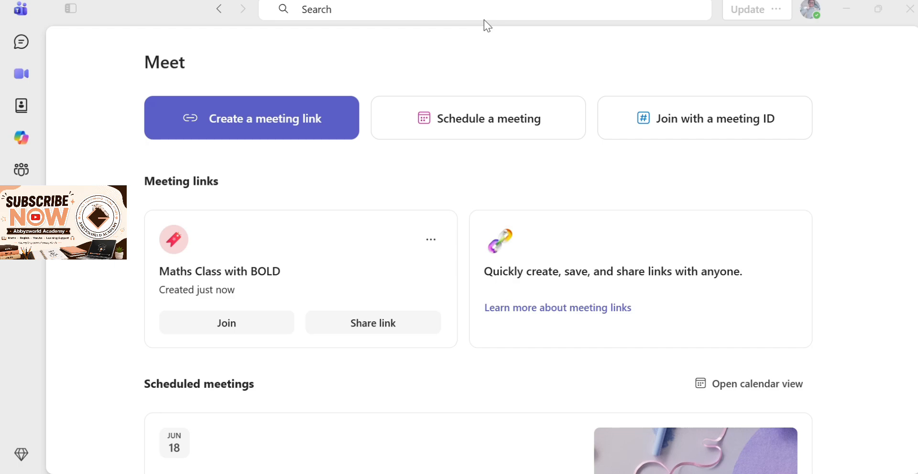
- Create and copy a meeting link, replacing the default title with "VA Client Onboarding with" followed by the client's name
click(277, 126)
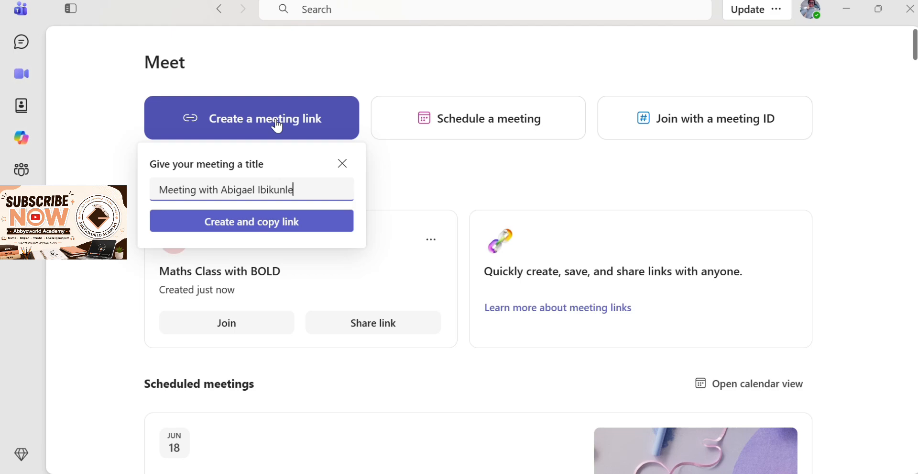
key(BackSpace)
key(BackSpace)
key(BackSpace)
key(BackSpace)
key(BackSpace)
key(BackSpace)
key(BackSpace)
key(BackSpace)
key(BackSpace)
key(BackSpace)
key(BackSpace)
key(BackSpace)
key(BackSpace)
key(BackSpace)
key(BackSpace)
key(BackSpace)
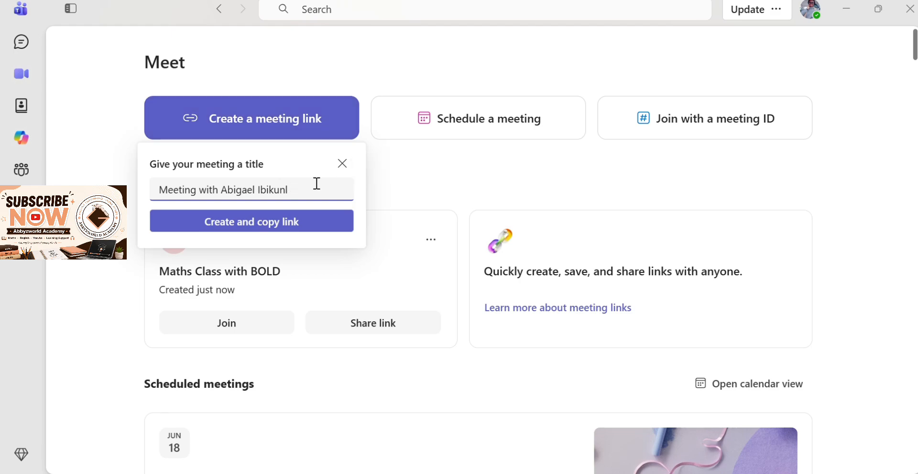
key(BackSpace)
key(BackSpace)
key(BackSpace)
key(BackSpace)
key(BackSpace)
key(BackSpace)
key(BackSpace)
key(BackSpace)
key(BackSpace)
key(BackSpace)
key(BackSpace)
key(BackSpace)
key(BackSpace)
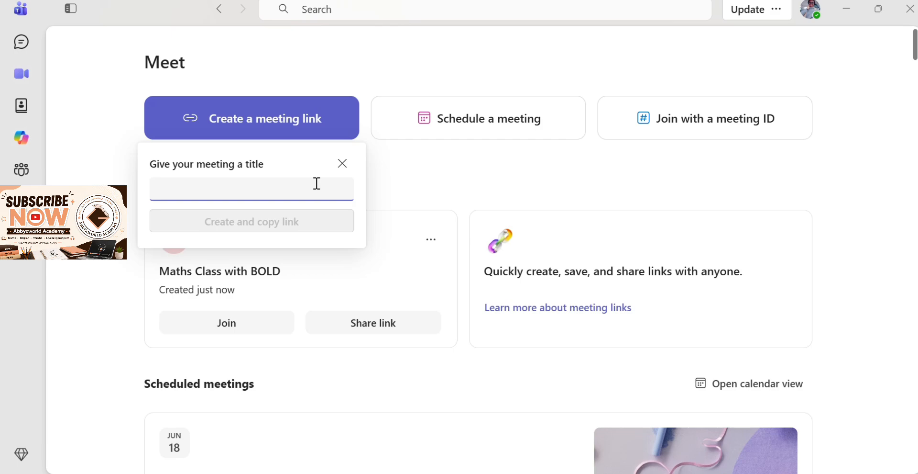
text(VA)
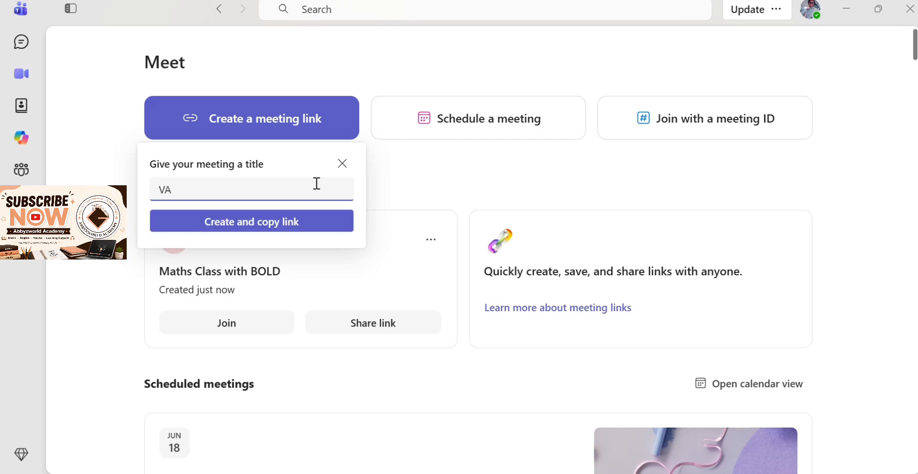
text( Client Onboardin)
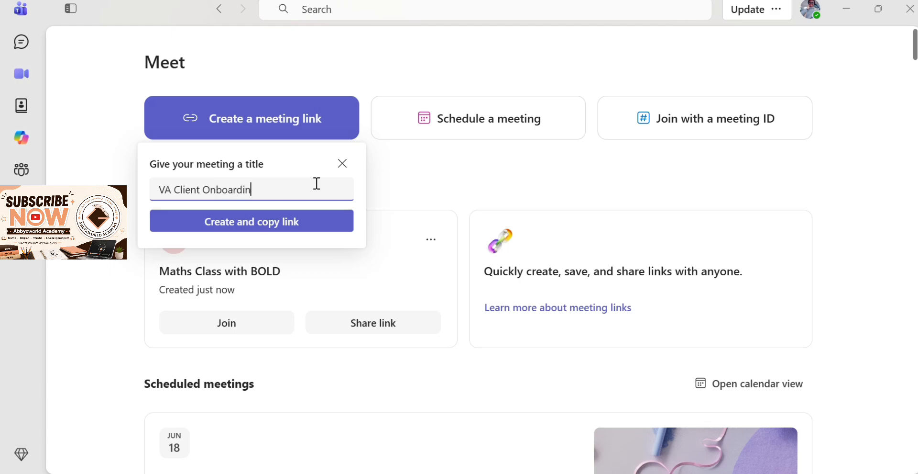
text(g with)
text( Mr,)
key(BackSpace)
text(.)
text(Tristan)
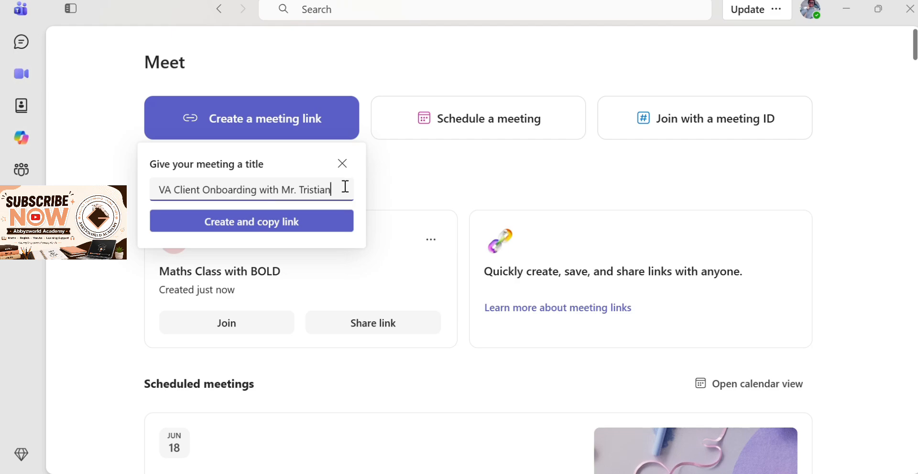
drag(346, 186, 249, 221)
click(257, 225)
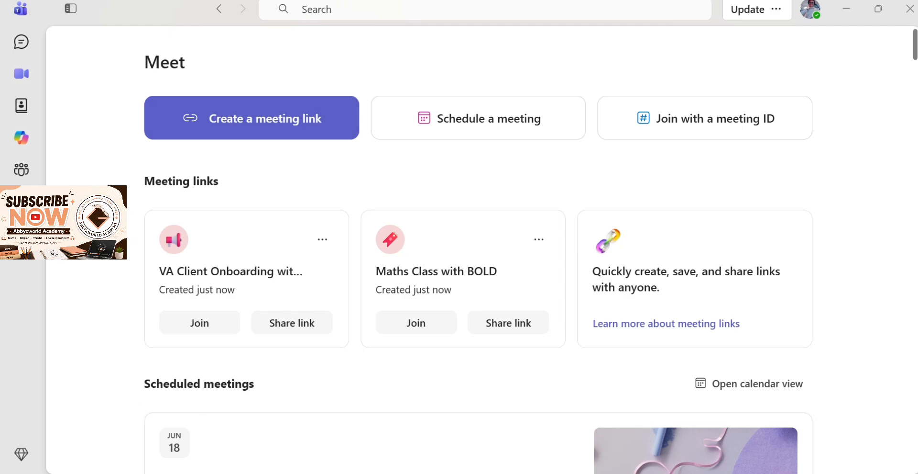
- Switch to WhatsApp, find the invitee's chat by name and send them the copied meeting link
click(577, 472)
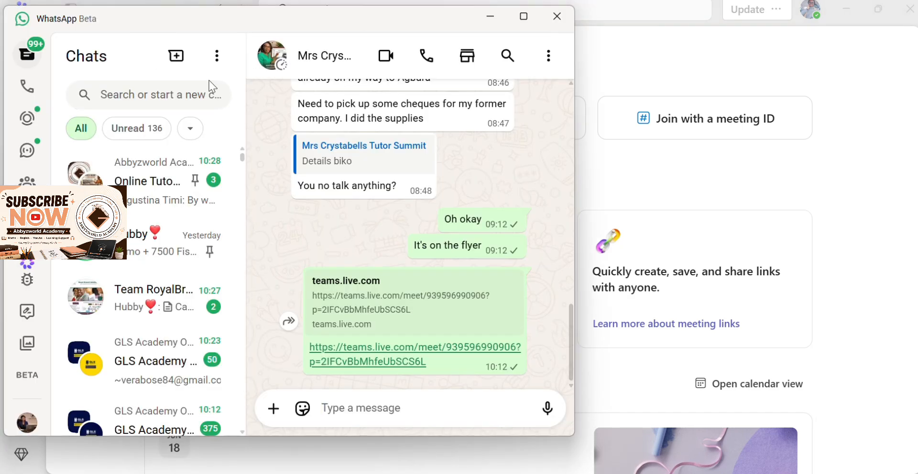
click(152, 98)
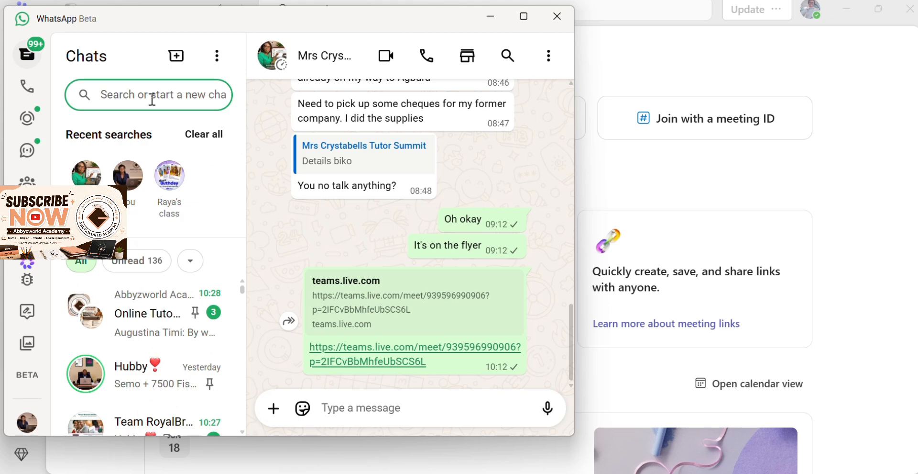
text(moso)
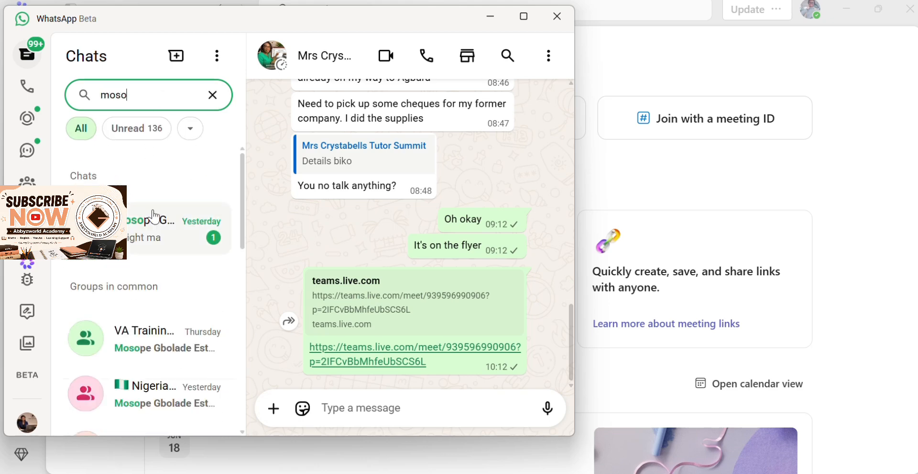
click(161, 233)
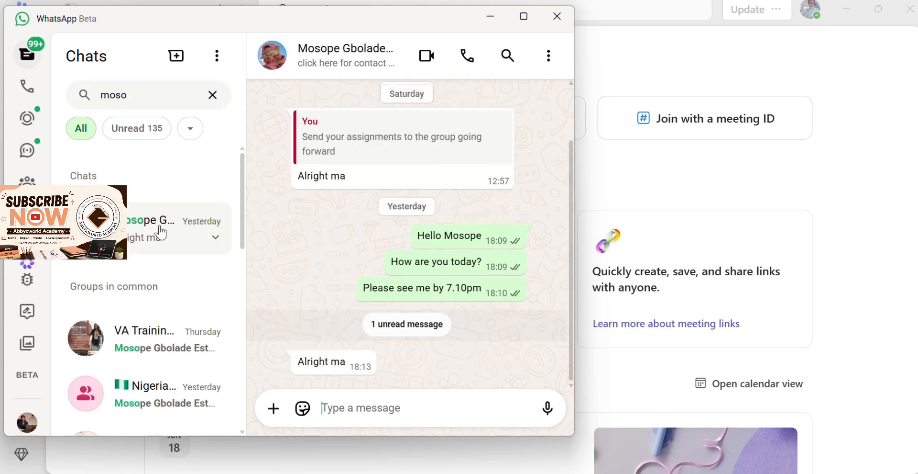
key(ctrl+v)
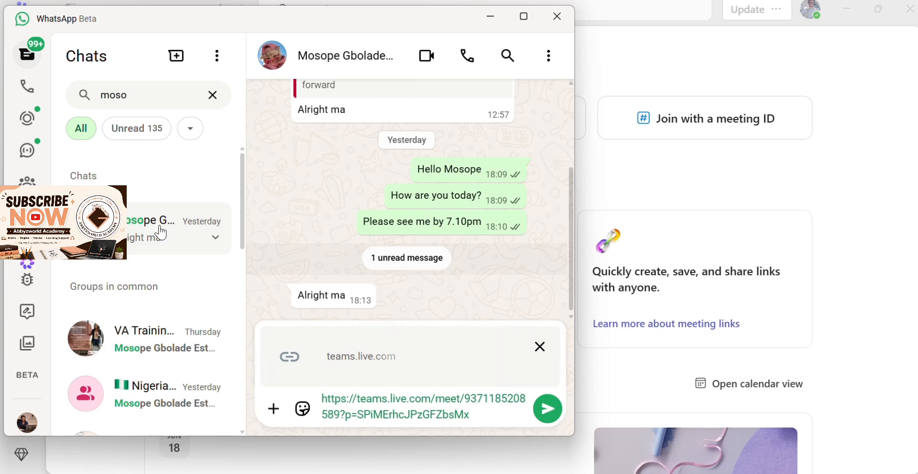
key(Return)
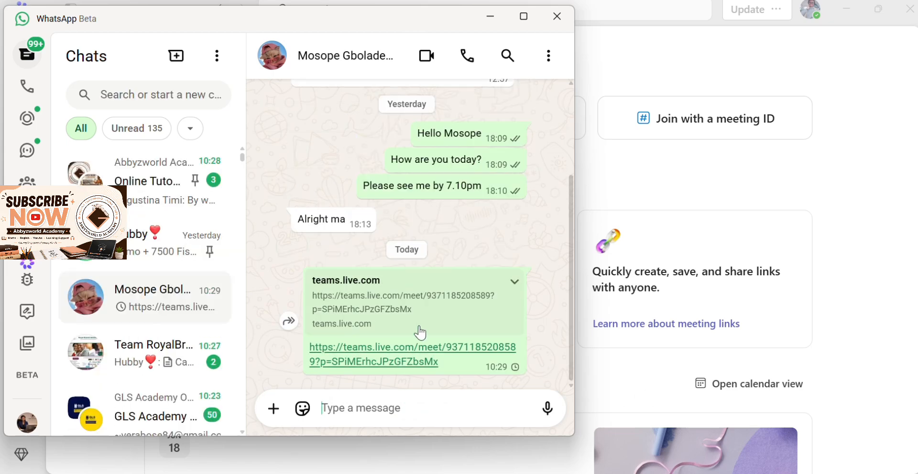
- Return to Microsoft Teams, join the VA Client Onboarding meeting with computer audio and the camera off, and dismiss the Zoom note-taking notification
click(731, 191)
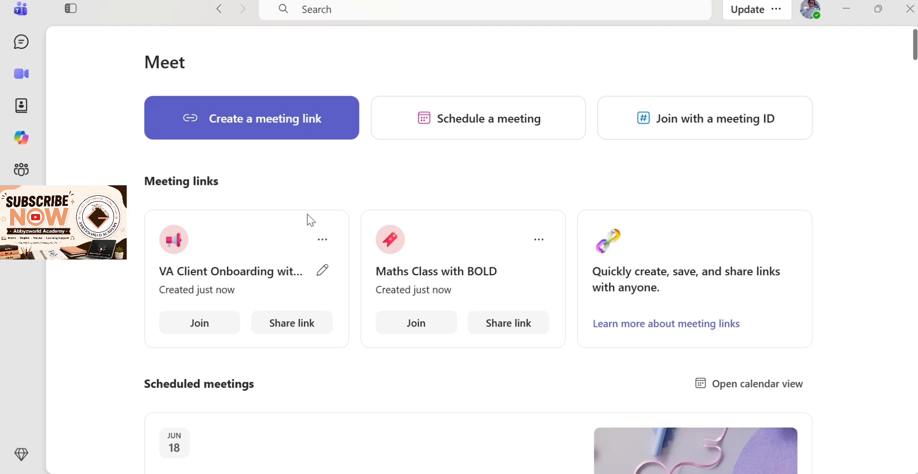
click(202, 323)
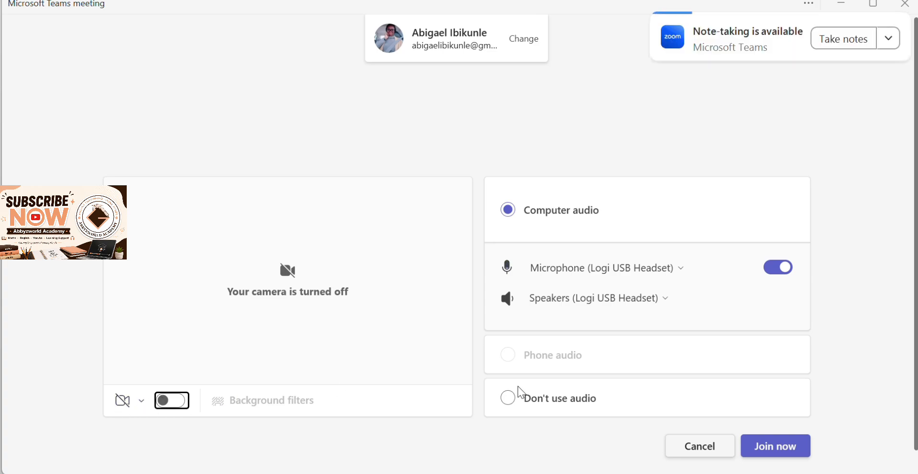
click(779, 445)
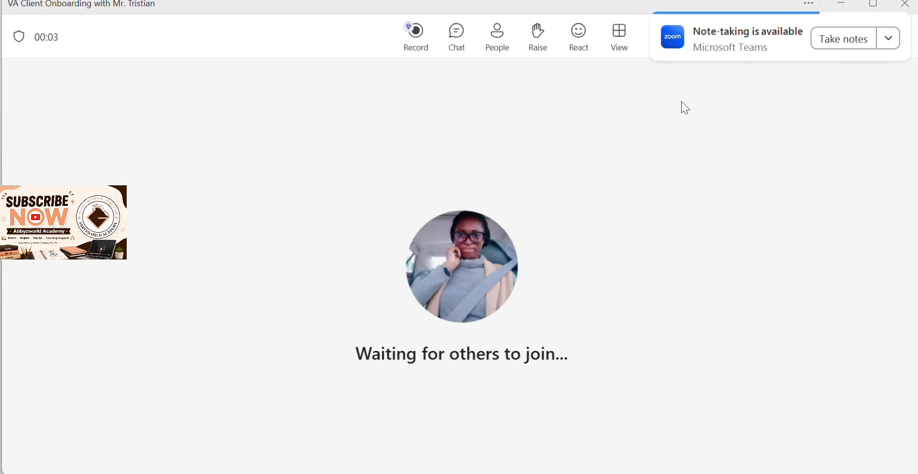
mouse_move(826, 35)
click(693, 21)
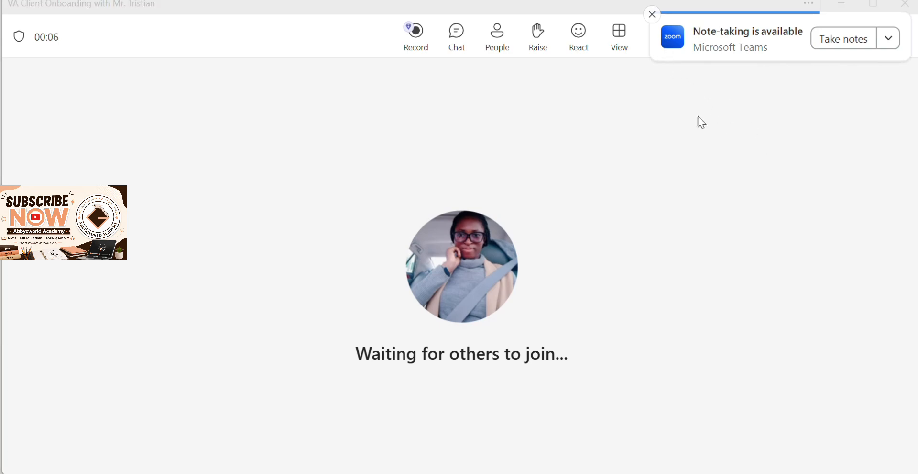
click(652, 15)
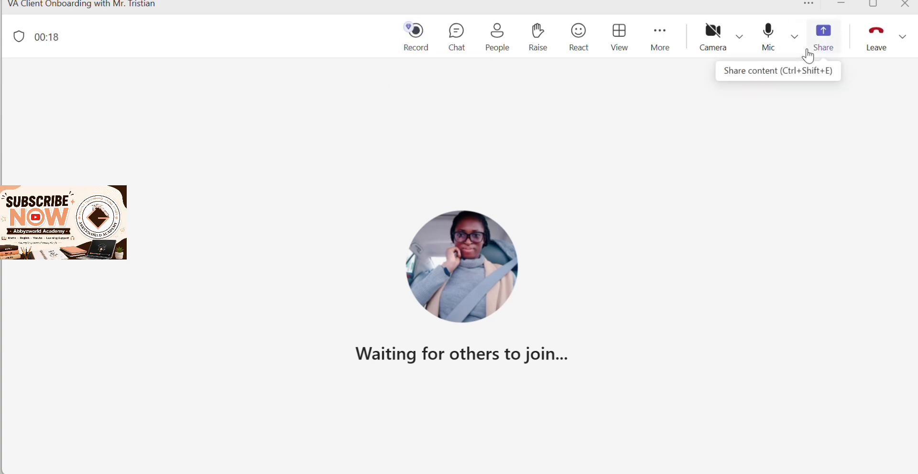
- Share the browser window showing ABBYZWORLD VA Client onboarding.pdf in the meeting
click(826, 41)
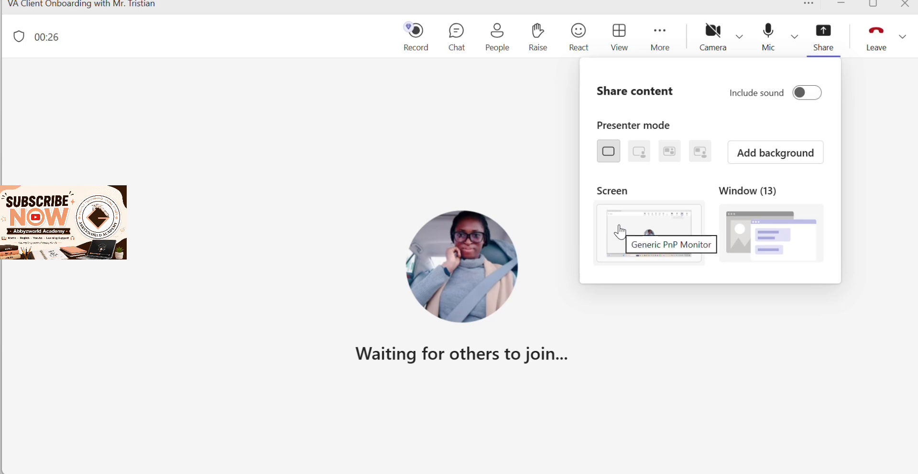
click(797, 236)
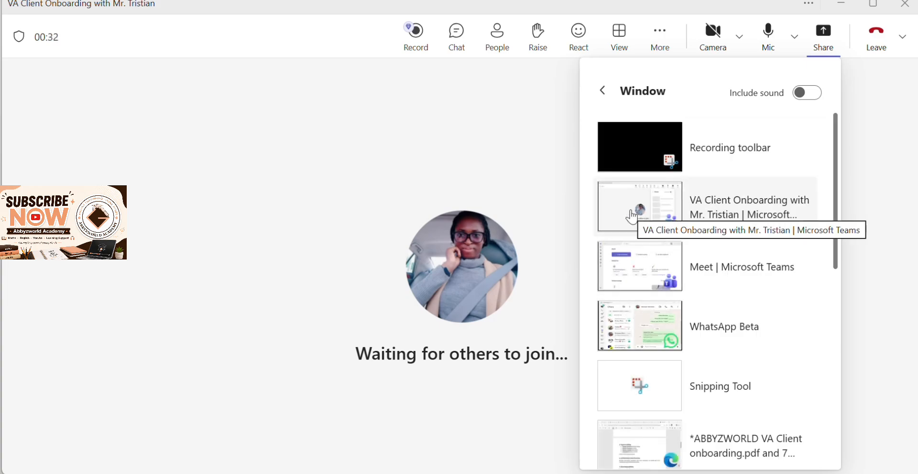
click(630, 458)
- Present the shared Client Onboarding Pack by paging through its sections and returning to the first page
scroll(428, 210, up, 3)
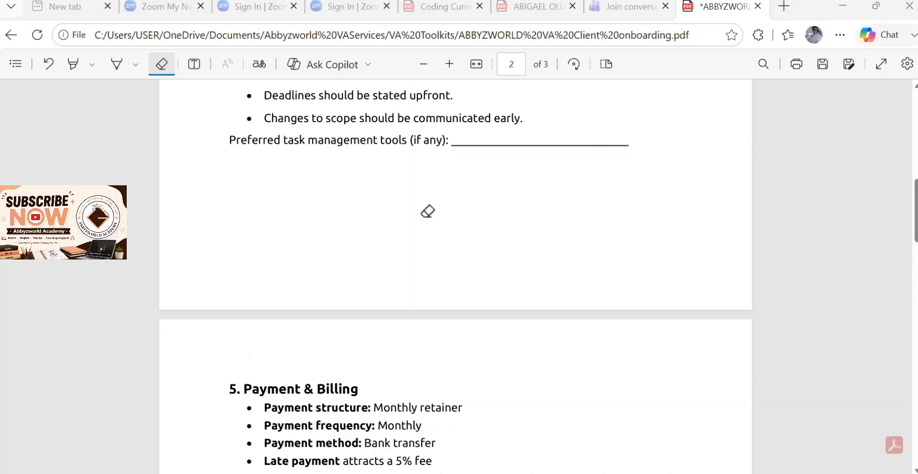
scroll(427, 210, up, 10)
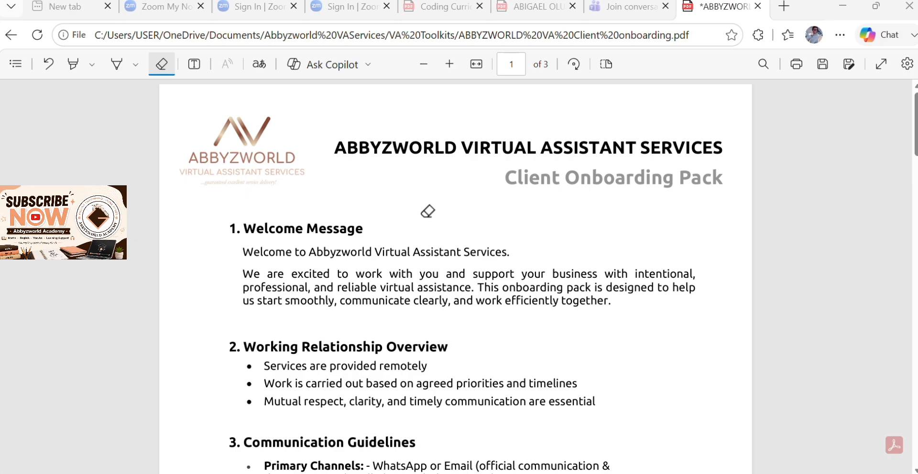
scroll(428, 210, down, 4)
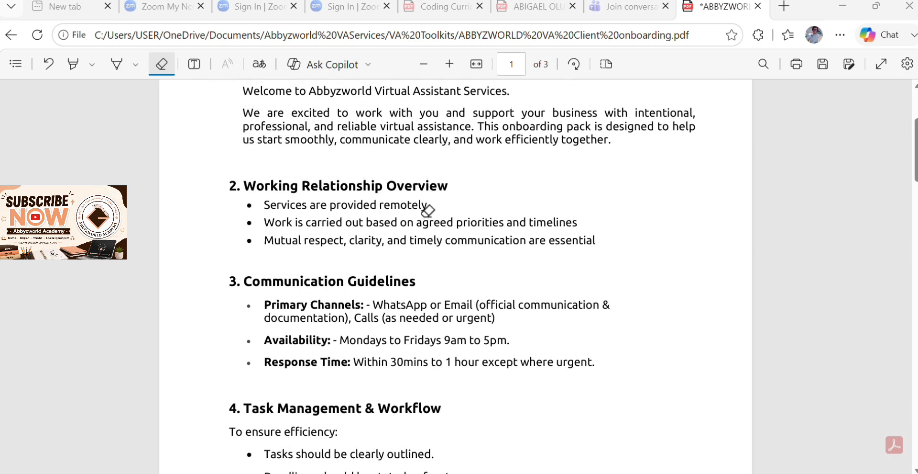
scroll(428, 211, down, 10)
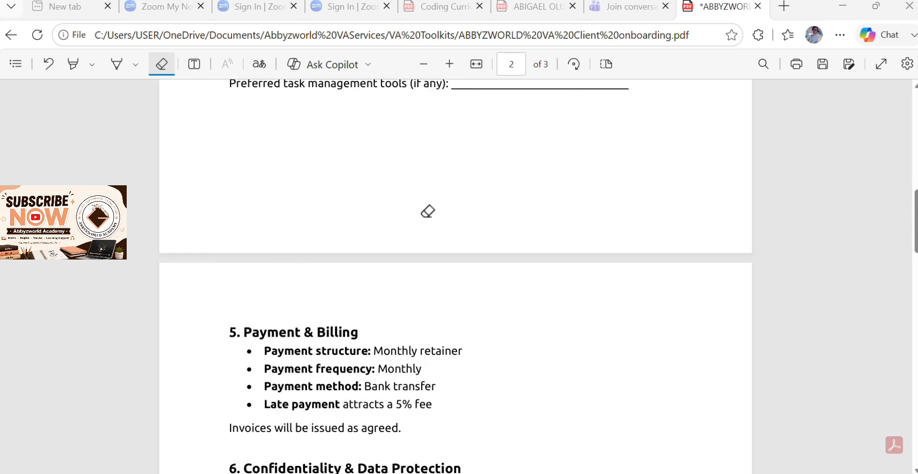
scroll(428, 210, down, 10)
scroll(428, 211, up, 20)
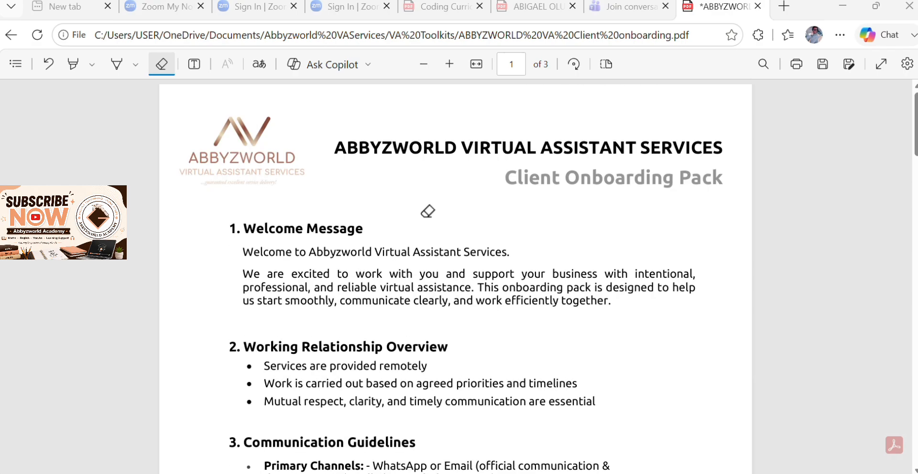
- Stop sharing the onboarding document and leave the VA Client Onboarding meeting
click(533, 6)
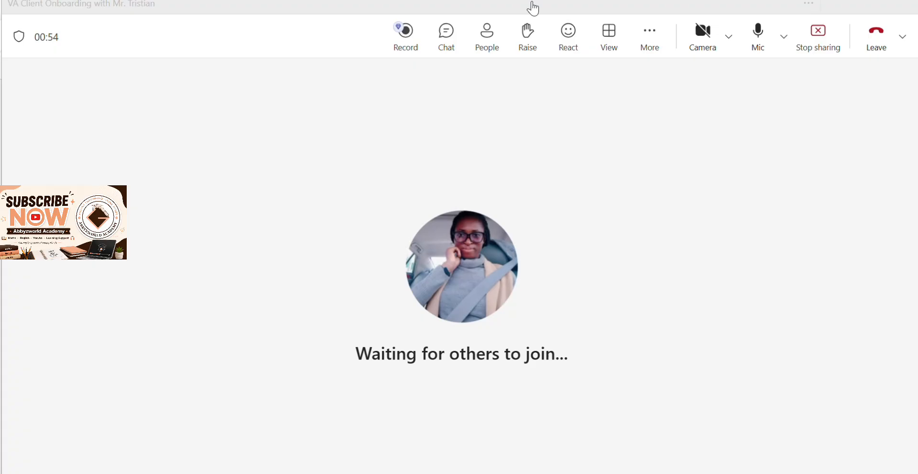
click(484, 232)
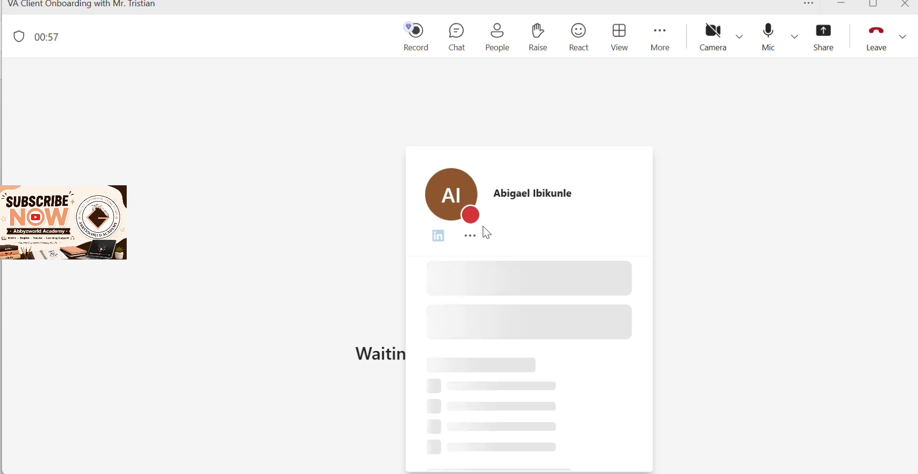
click(275, 139)
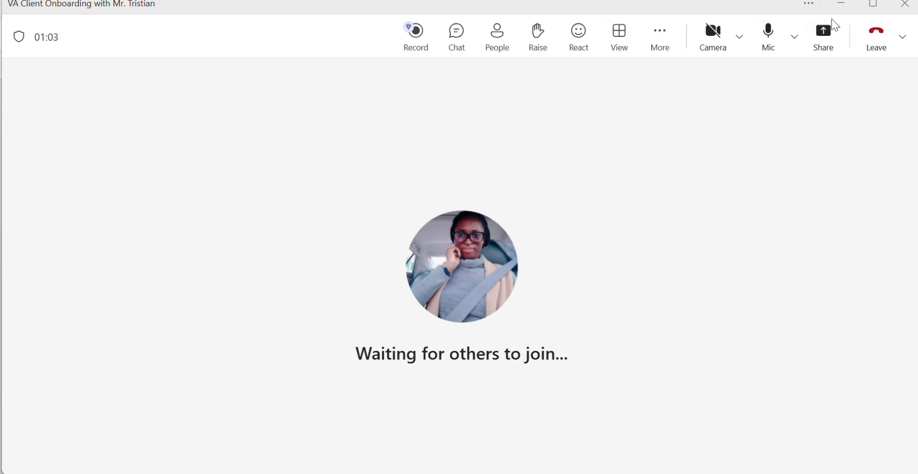
click(870, 38)
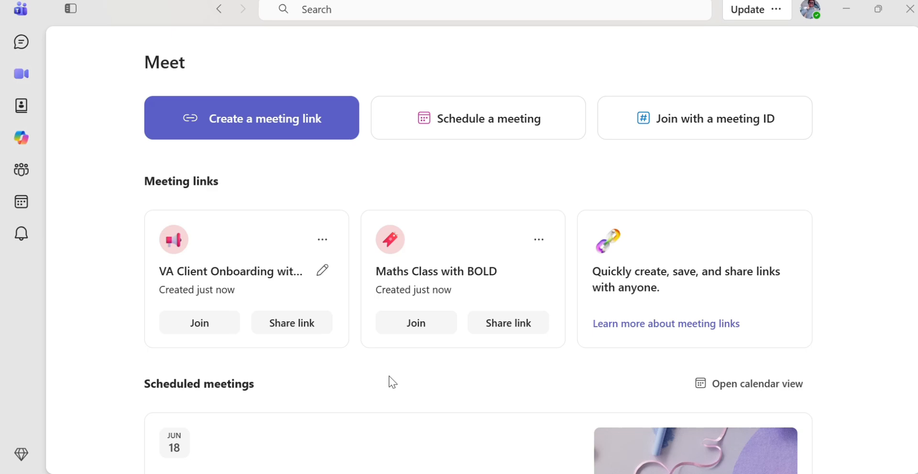
- Start scheduling a new meeting and set its time zone to (UTC+09:30) Darwin
click(471, 118)
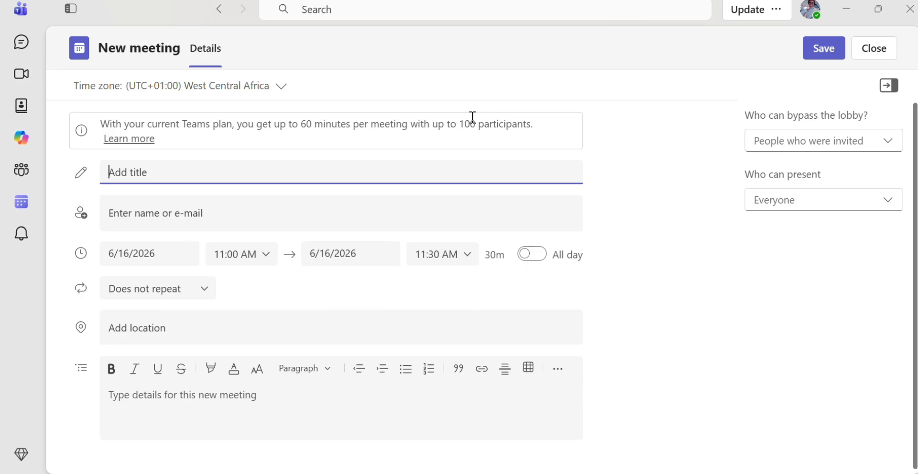
click(280, 89)
click(281, 88)
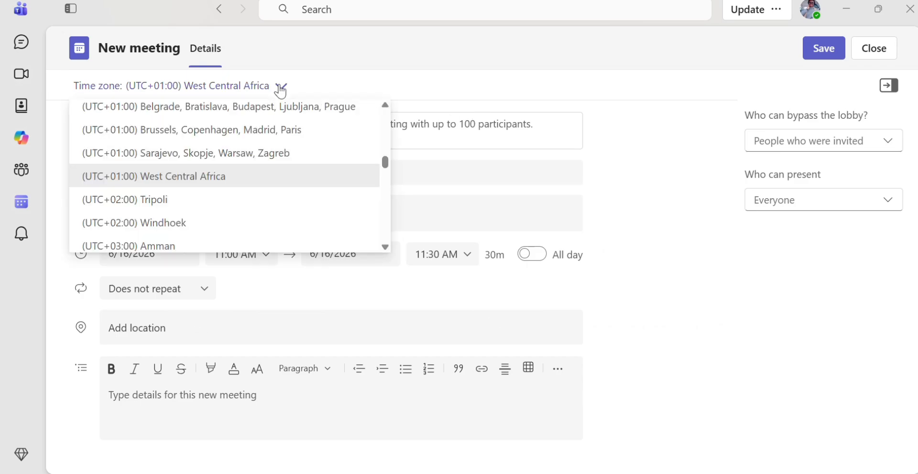
scroll(191, 211, down, 5)
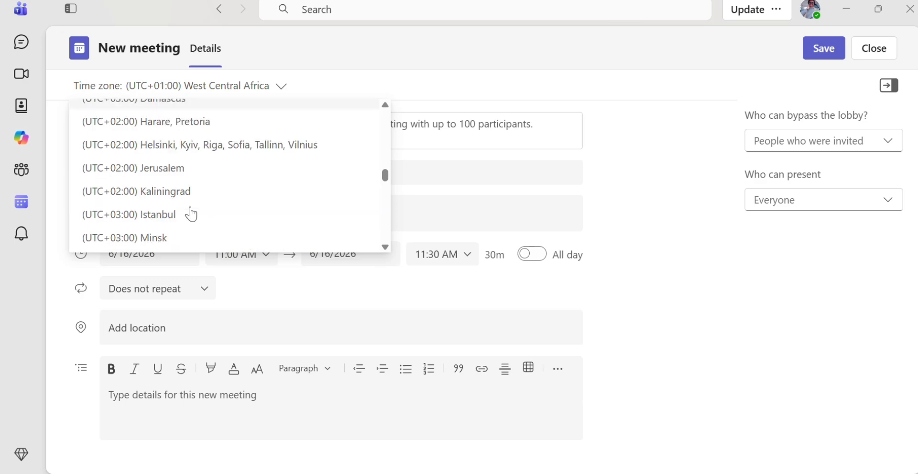
scroll(191, 214, down, 10)
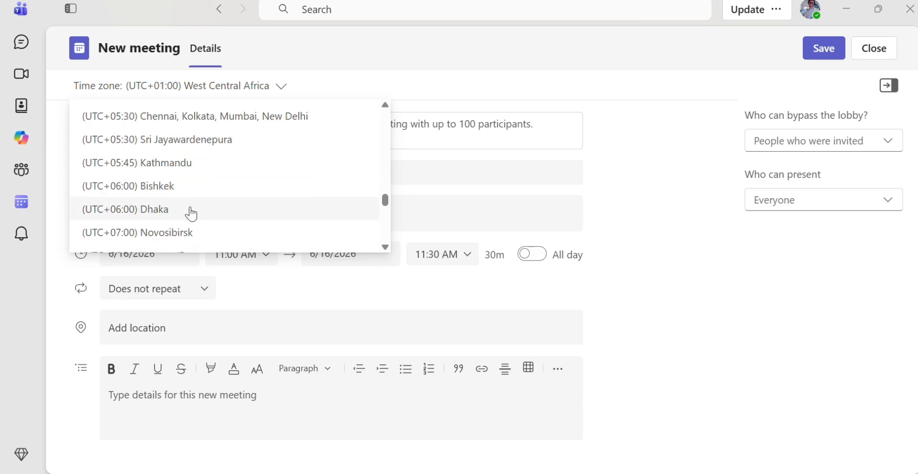
scroll(191, 213, down, 8)
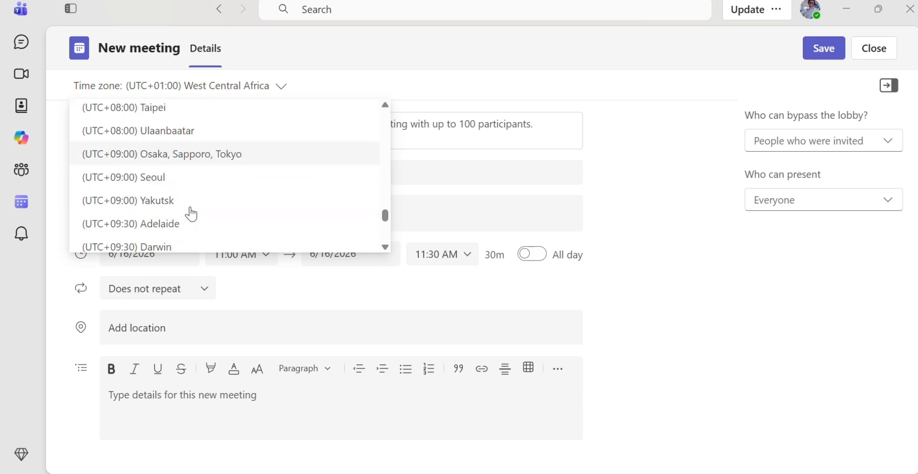
scroll(191, 214, down, 2)
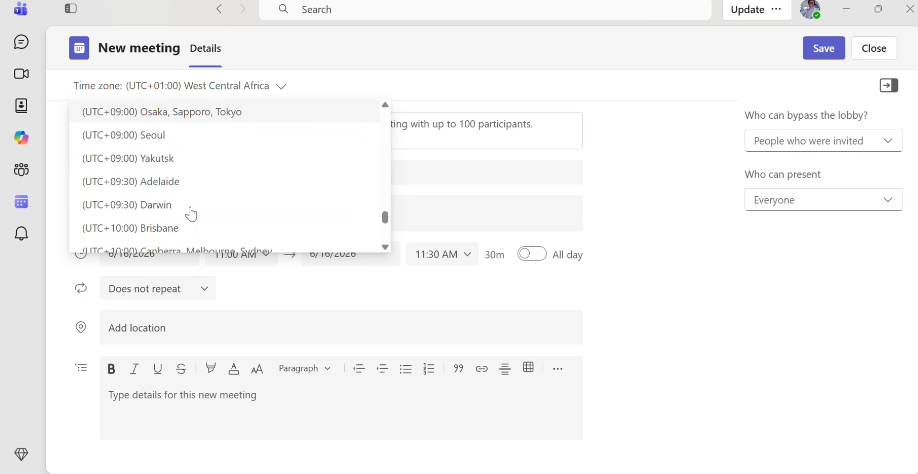
click(161, 207)
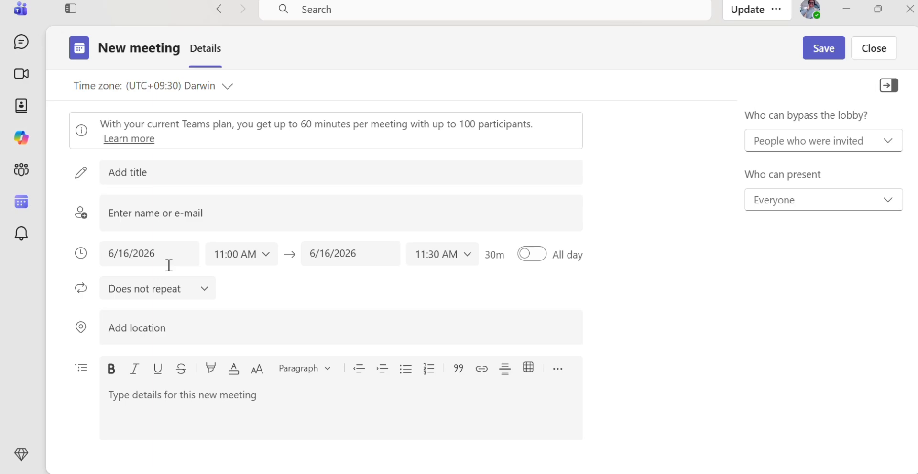
- Title the new meeting "Client Onboarding Session"
click(174, 172)
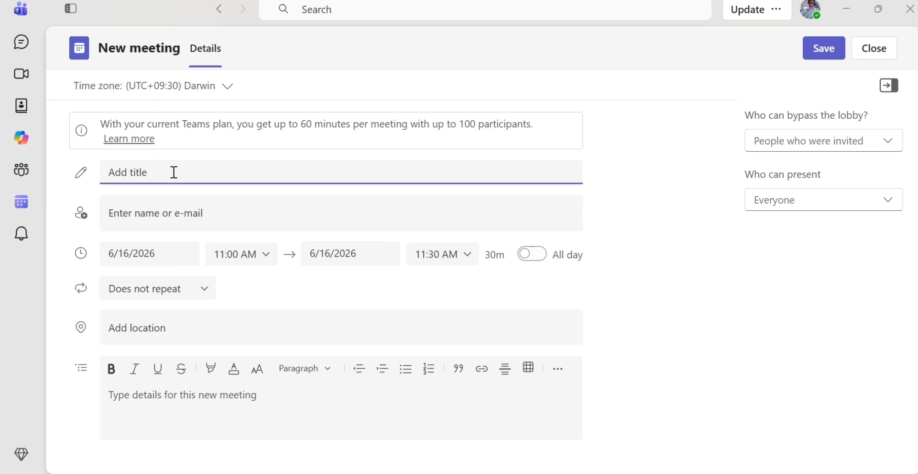
text(Client Onbo)
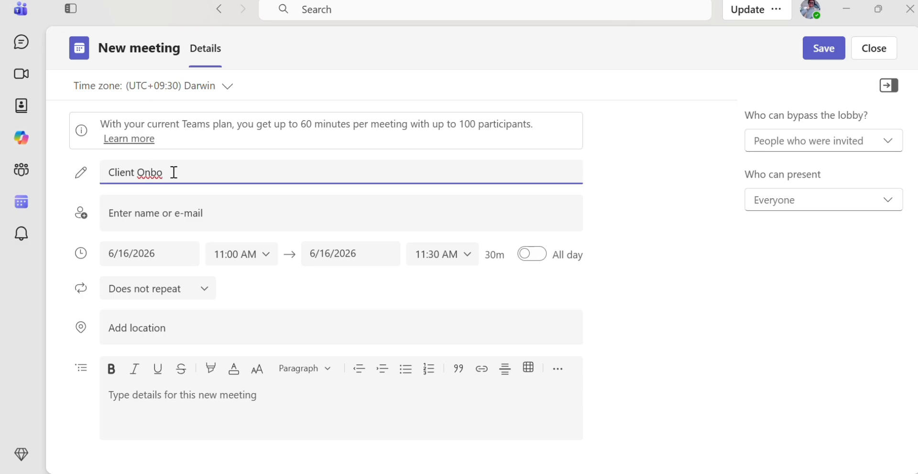
text(arding Sessiomn)
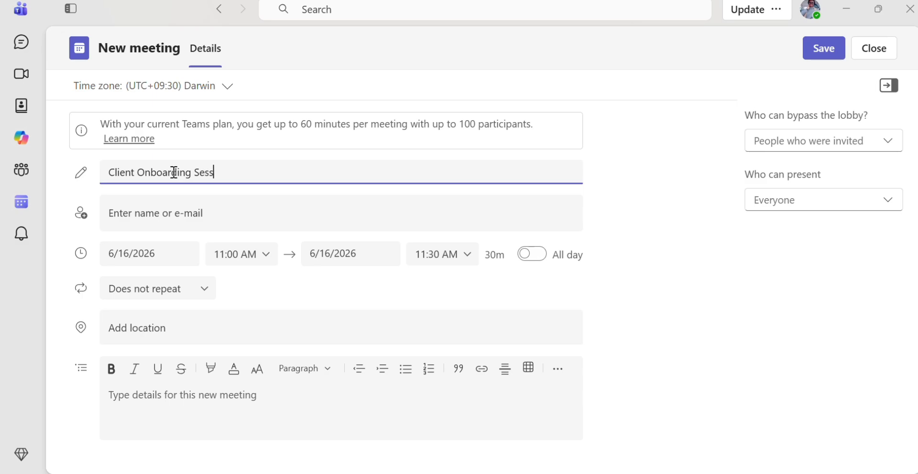
key(BackSpace)
key(BackSpace)
text(n)
- Enter the client's name as the attendee and set the meeting date to 6/18/2026
click(166, 211)
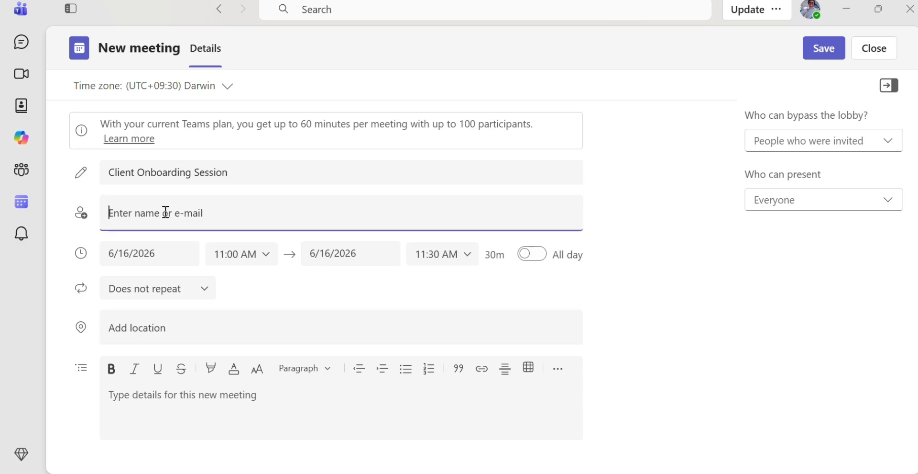
text(Tr)
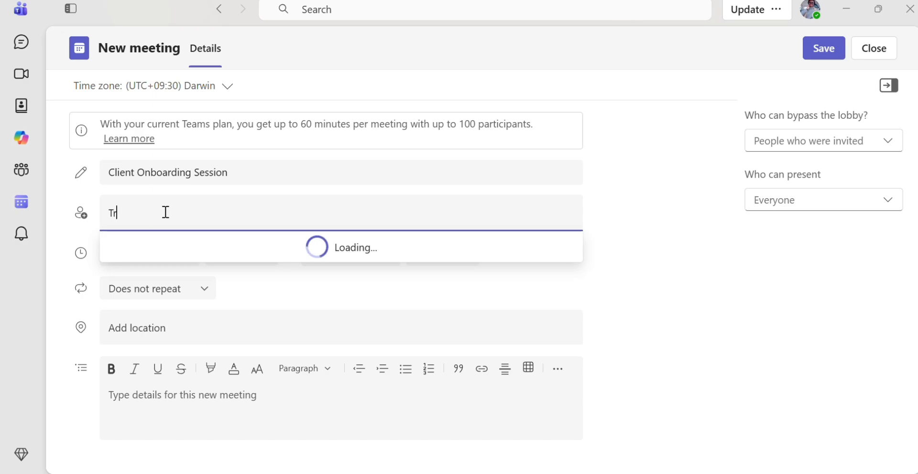
text(istian)
click(249, 283)
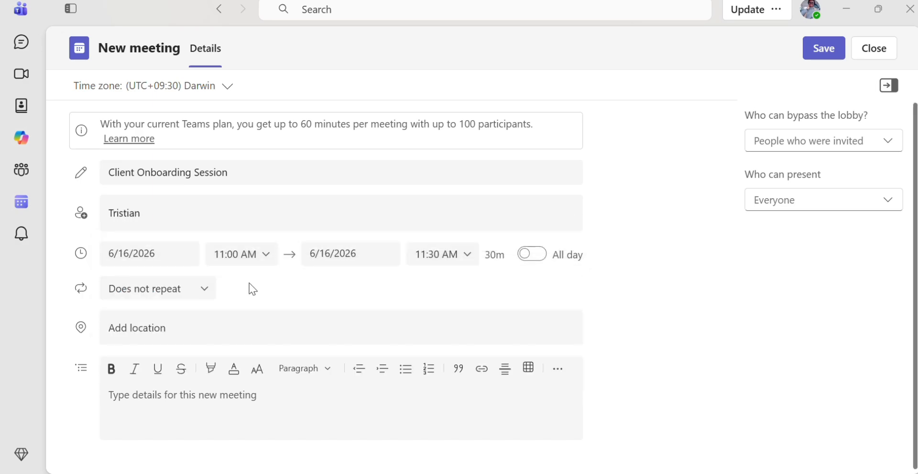
click(166, 248)
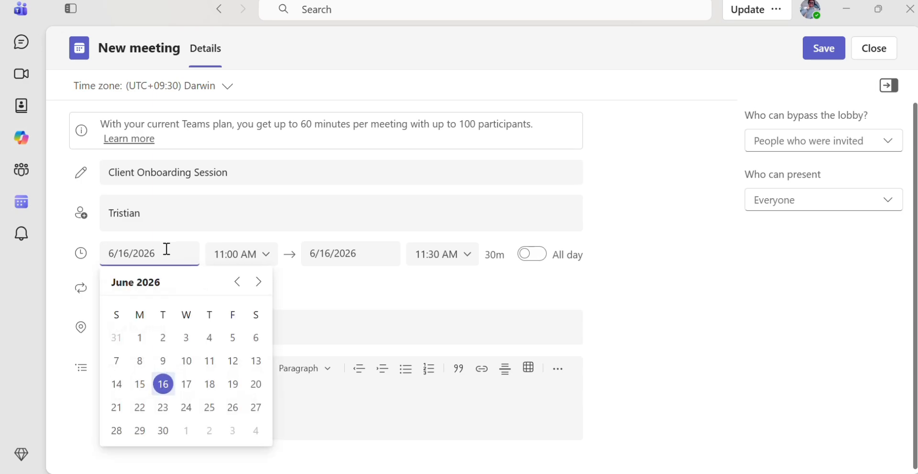
click(213, 383)
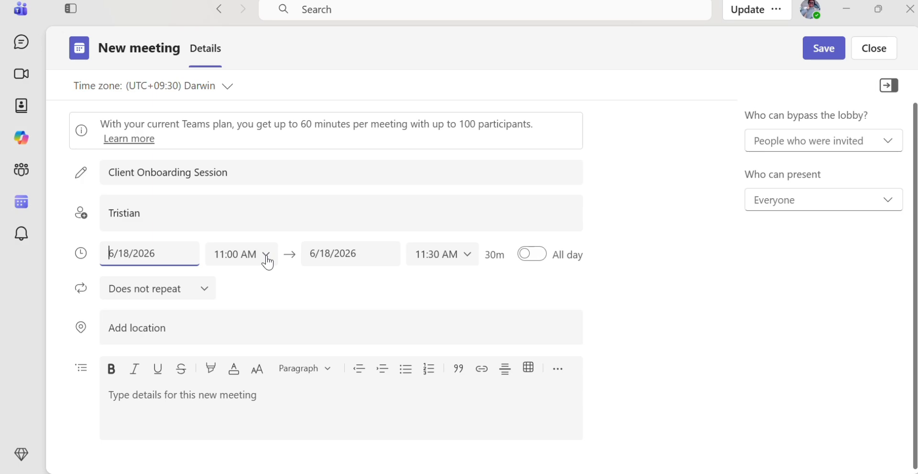
- Set the meeting's start time to 10:00 AM
click(269, 261)
click(268, 261)
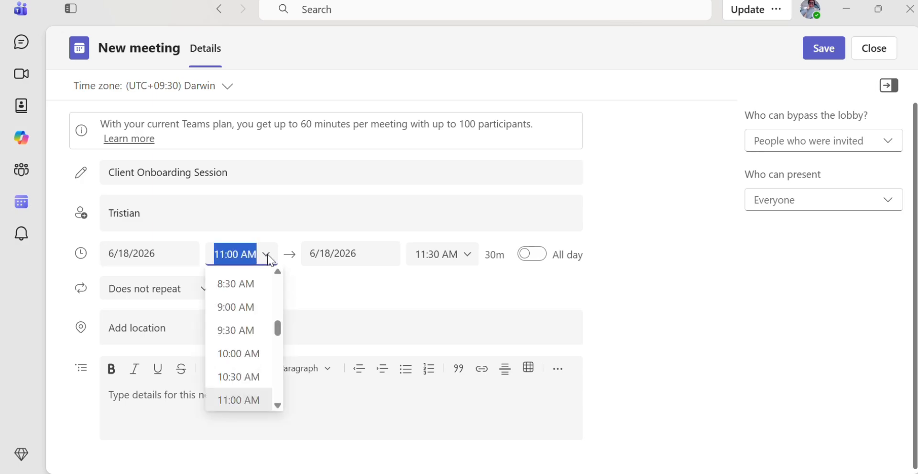
click(246, 357)
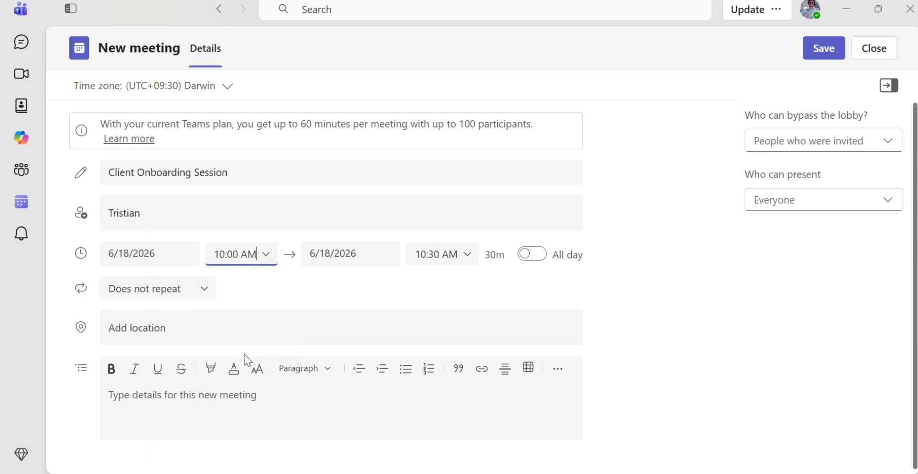
- Change the meeting's start time to 5:30 PM
click(267, 257)
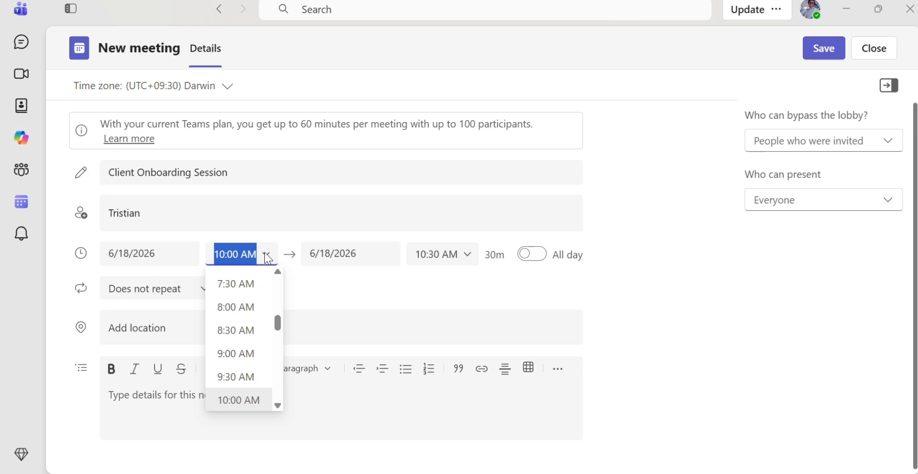
scroll(232, 363, down, 1)
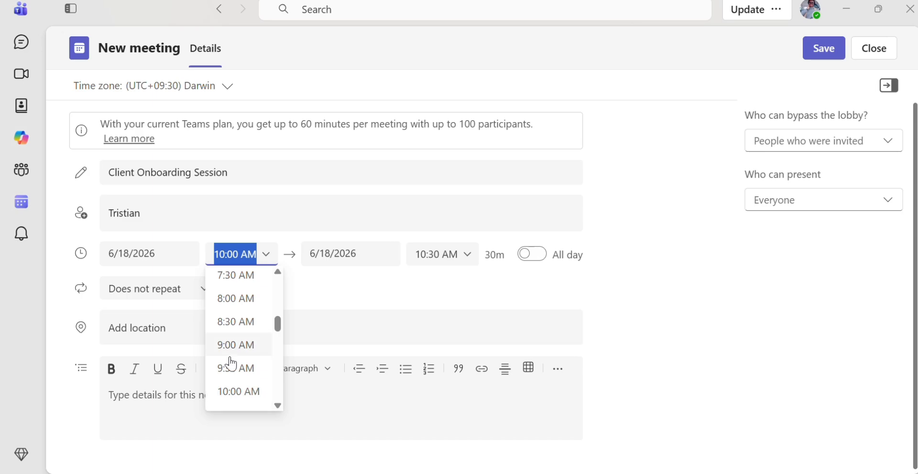
scroll(231, 363, down, 5)
scroll(231, 363, down, 4)
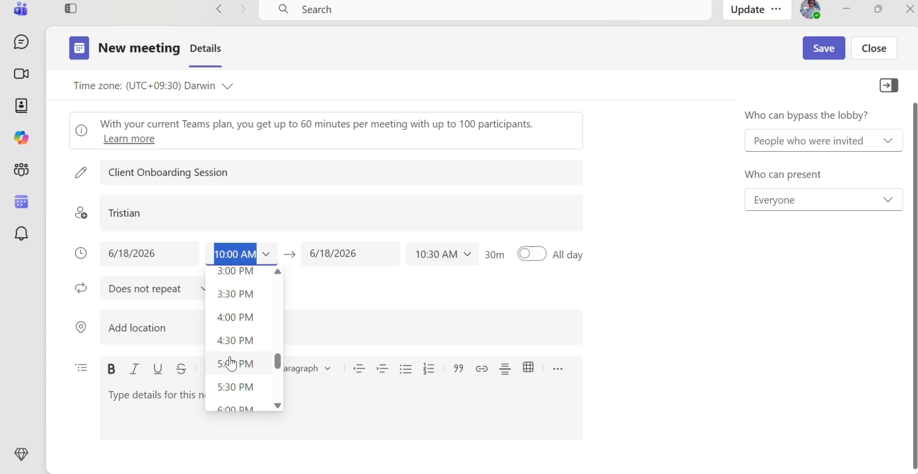
click(242, 385)
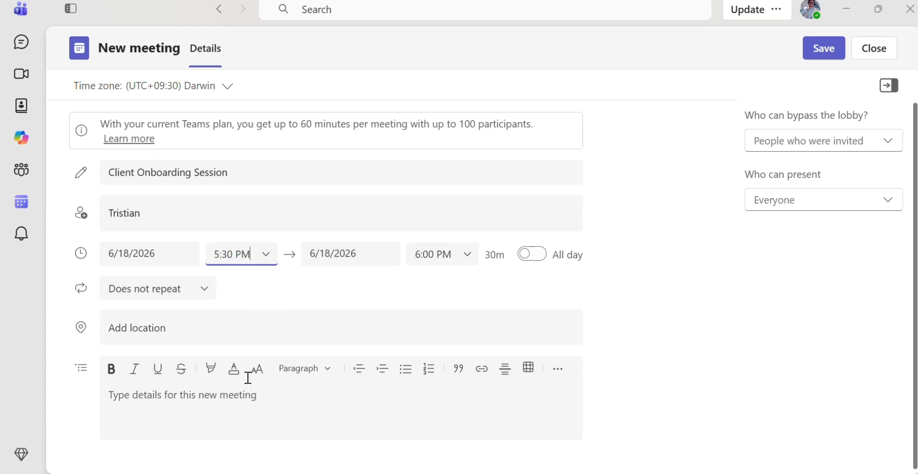
click(469, 261)
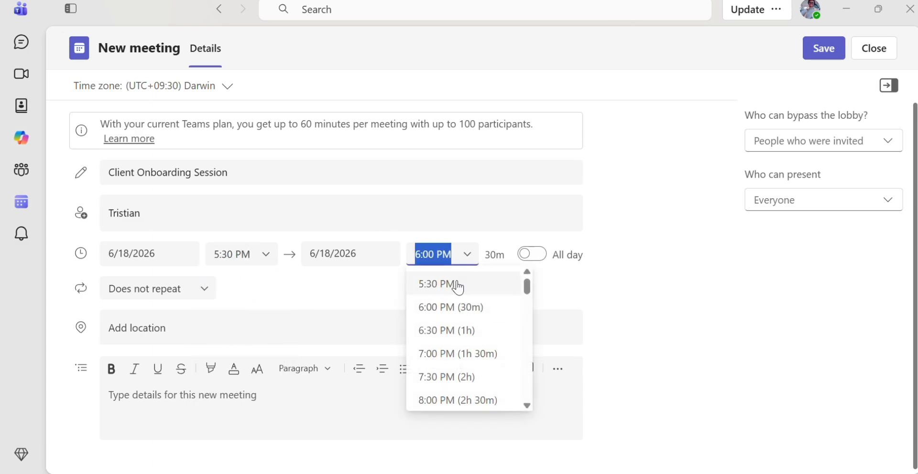
click(270, 260)
click(269, 260)
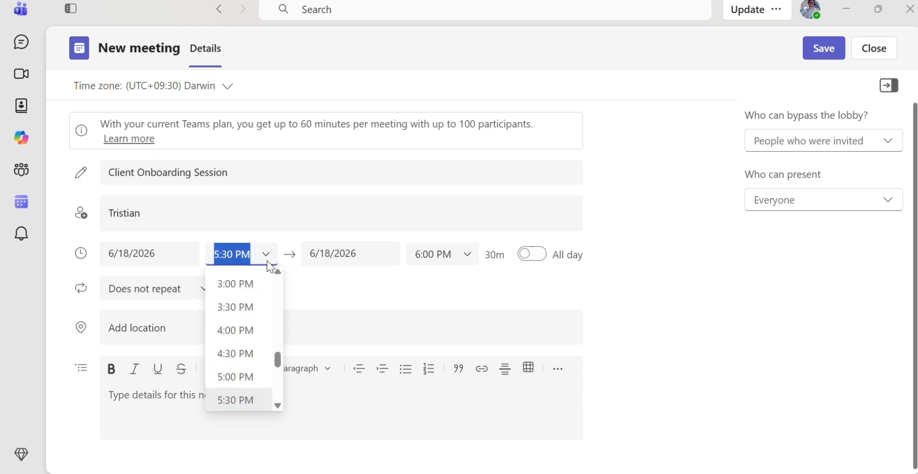
scroll(249, 364, down, 2)
scroll(248, 364, up, 6)
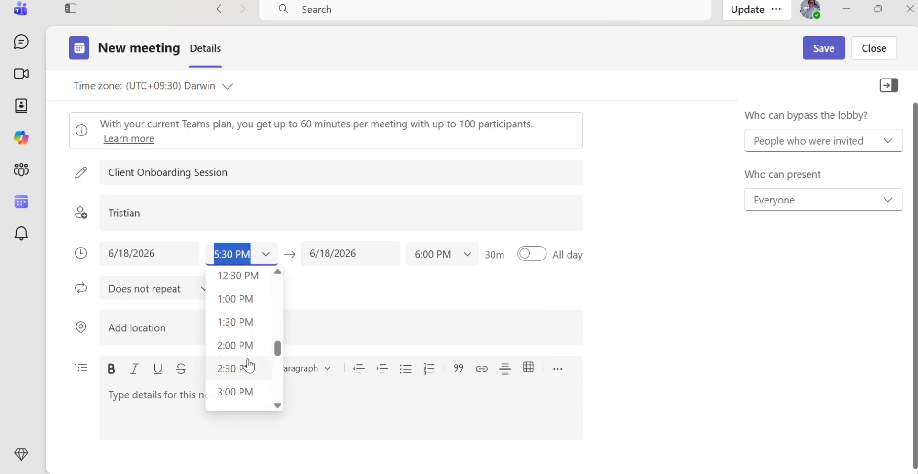
scroll(249, 365, down, 4)
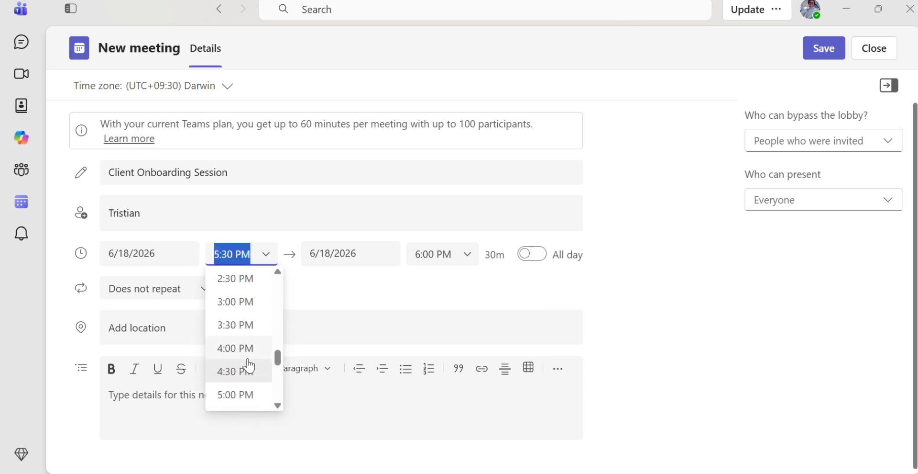
scroll(249, 365, down, 1)
click(235, 370)
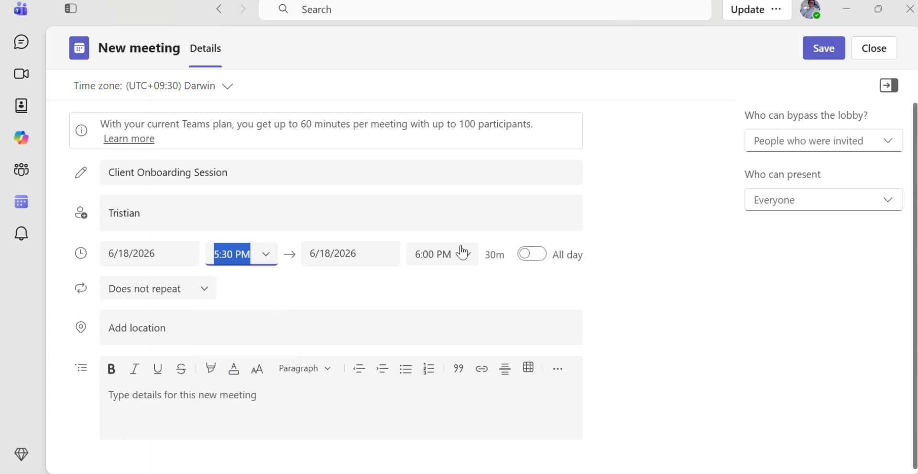
- Set the meeting's end time to 6:30 PM for a one-hour duration
click(467, 261)
click(466, 261)
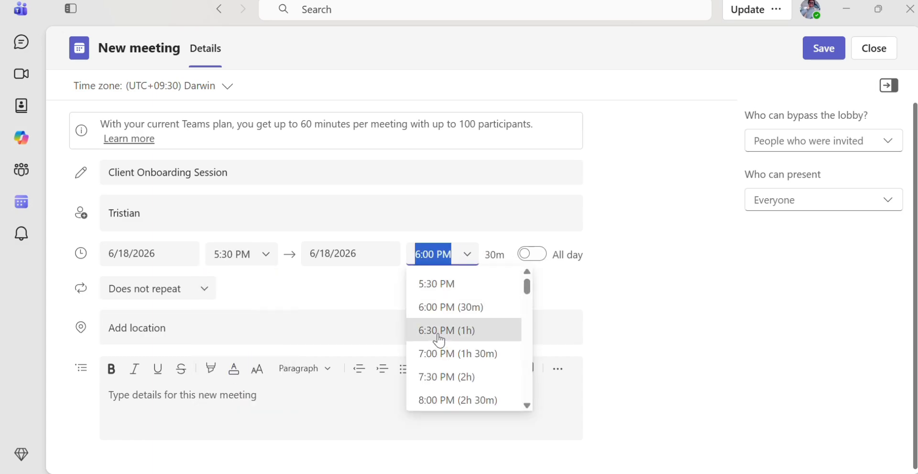
click(437, 337)
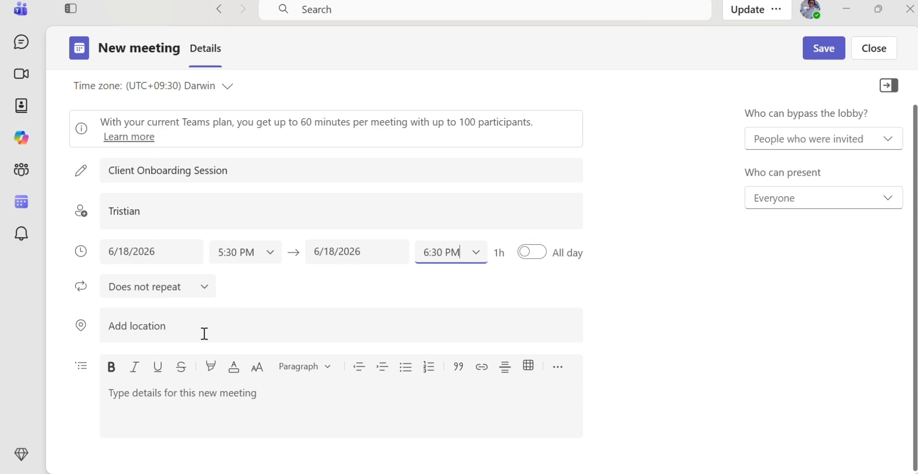
- Write the meeting details as three separate paragraphs: "Hello Sir,", "Here is the meeting link for the onboarding session." and "Regards"
click(220, 397)
text(Hel)
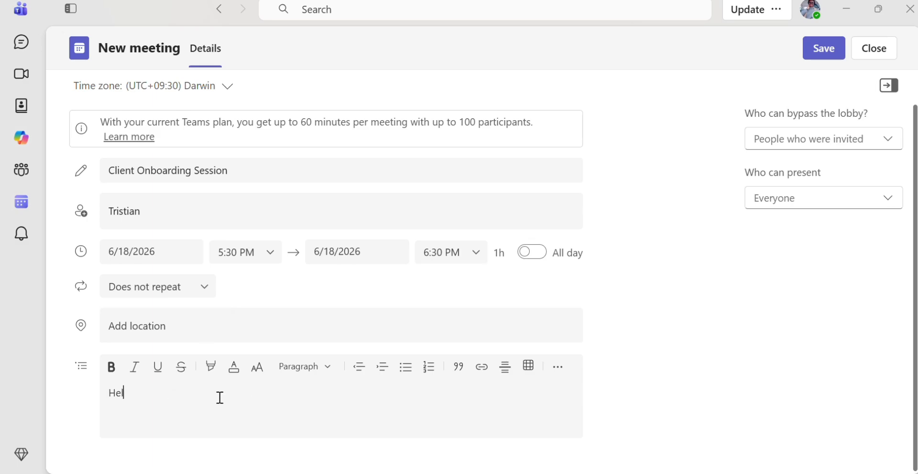
text(lo Sir,)
key(Return)
key(Return)
text(Here is the meeting )
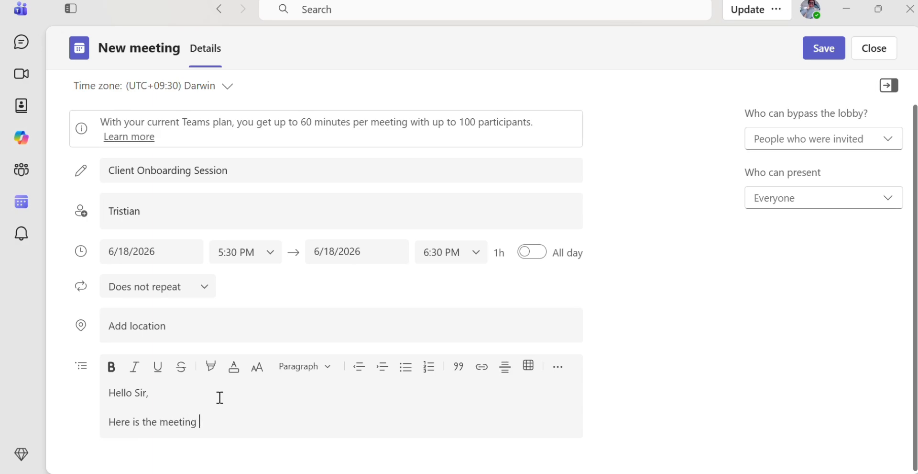
text(link for th)
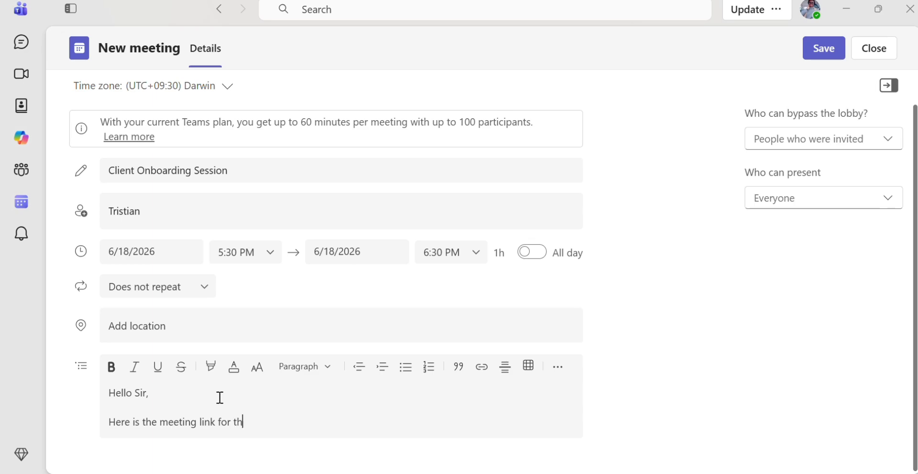
text(e onboarding session)
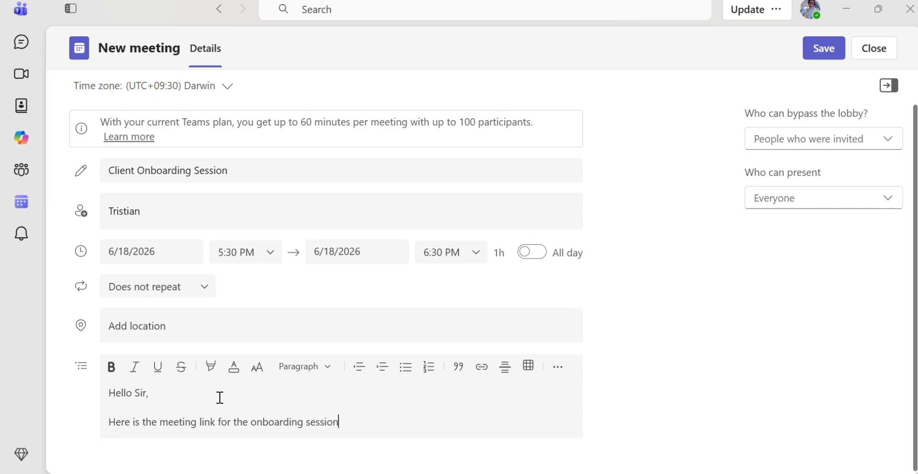
text(.)
key(Return)
key(Return)
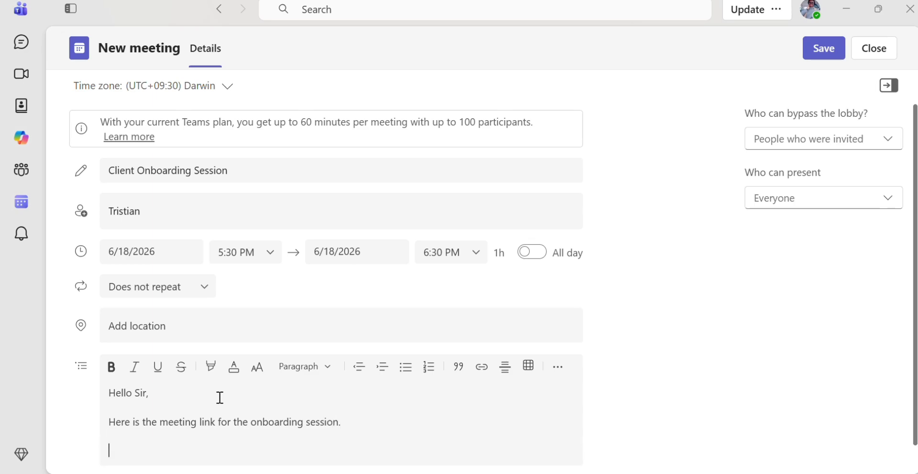
text(Regards)
scroll(220, 397, down, 1)
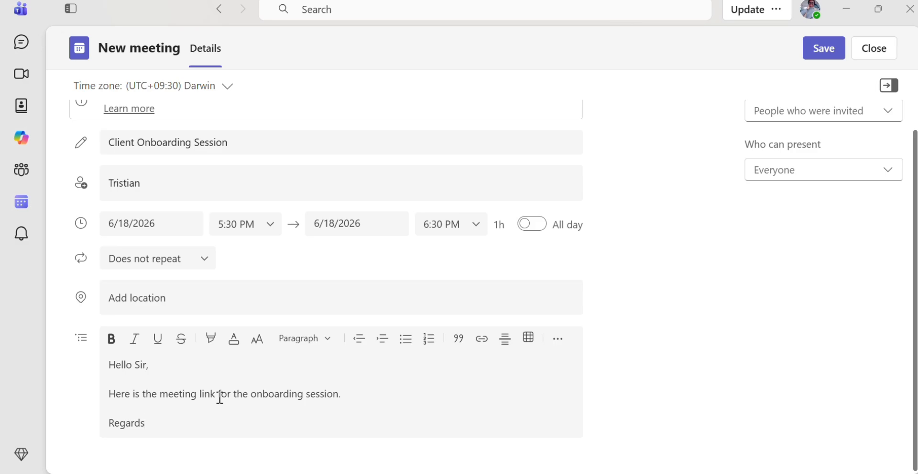
scroll(220, 397, up, 1)
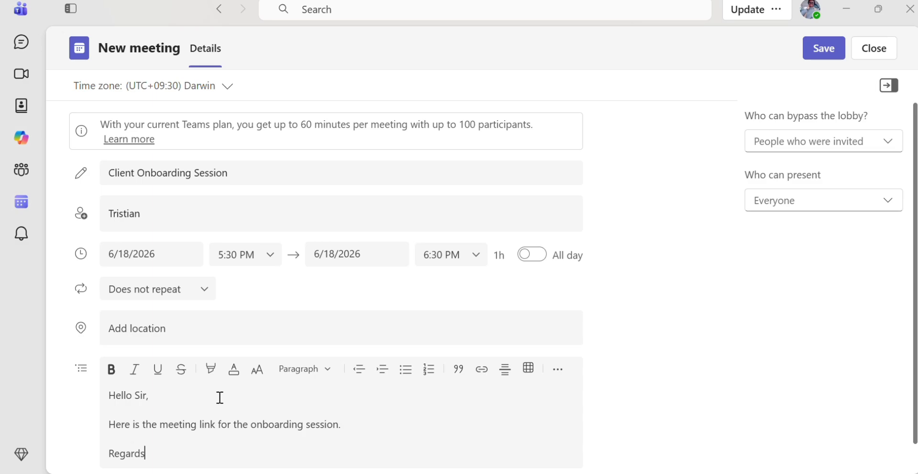
- Review the new meeting's details and check the additional formatting options for the description
scroll(220, 397, down, 1)
scroll(220, 397, down, 1)
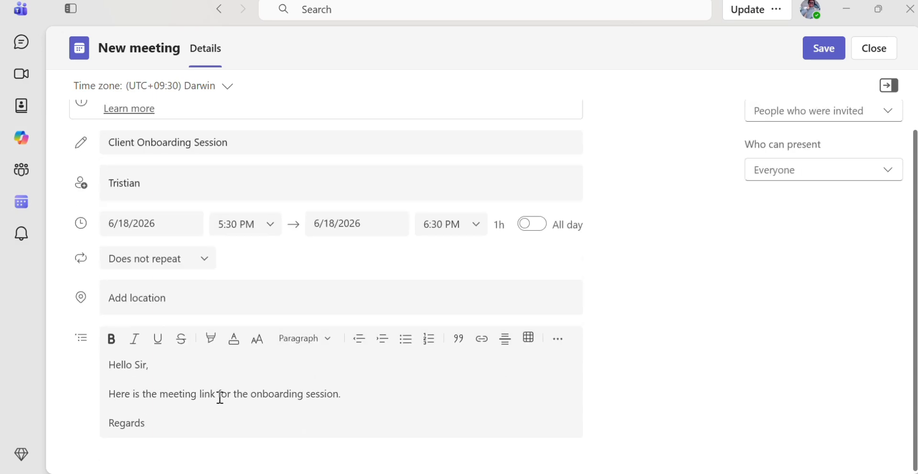
scroll(240, 223, up, 2)
scroll(240, 223, down, 2)
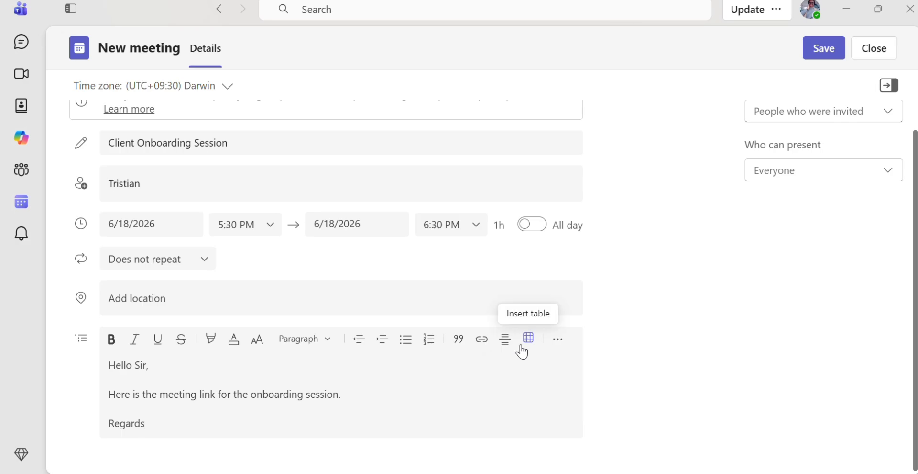
click(559, 342)
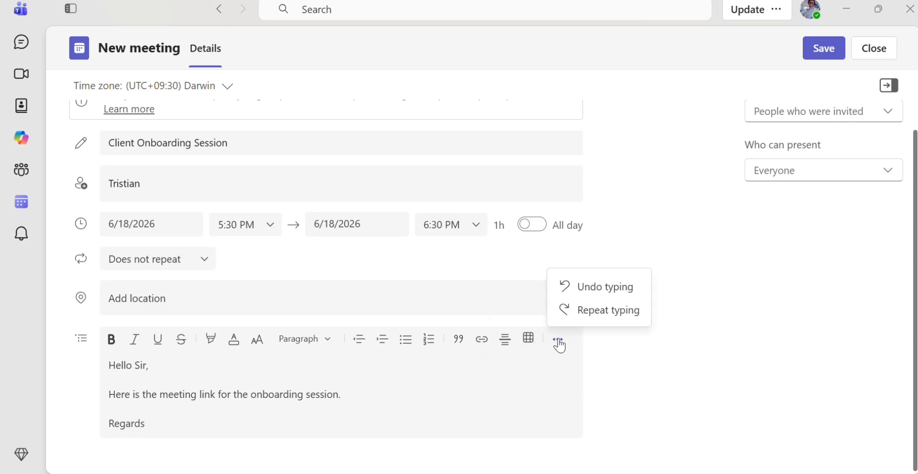
click(559, 342)
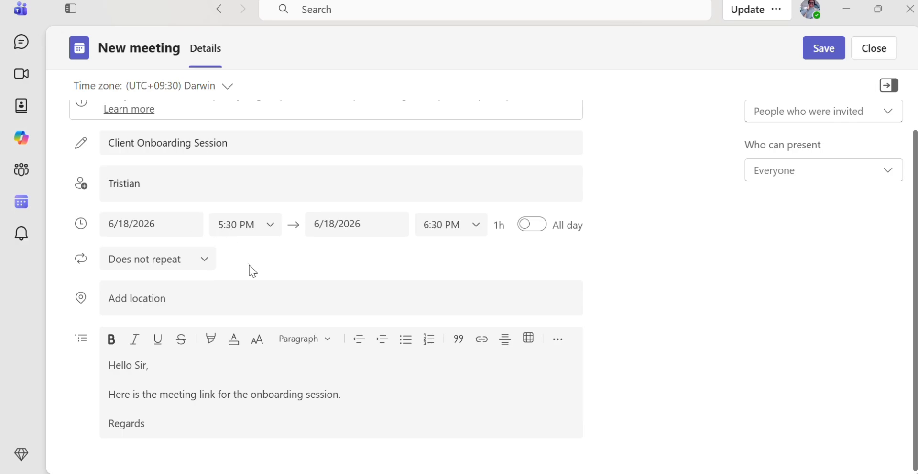
scroll(301, 424, down, 1)
scroll(302, 425, up, 1)
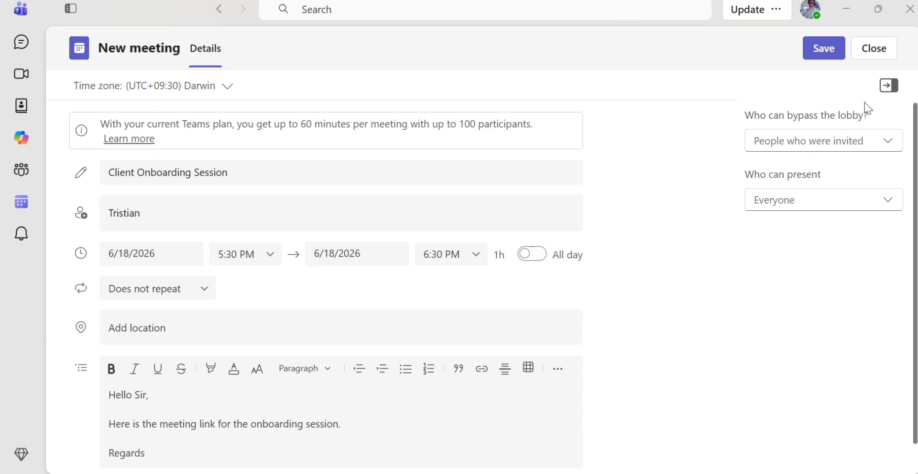
- Save the Client Onboarding Session, copy its invitation, and close the meeting-created dialog
click(829, 50)
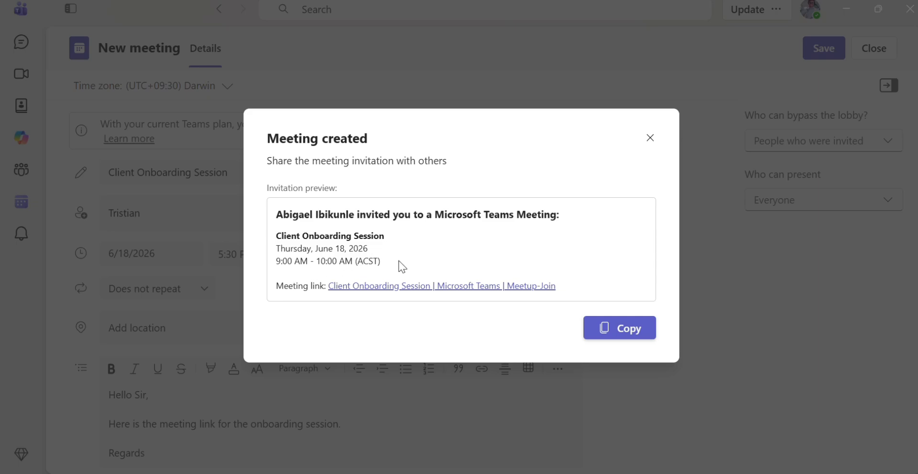
click(620, 330)
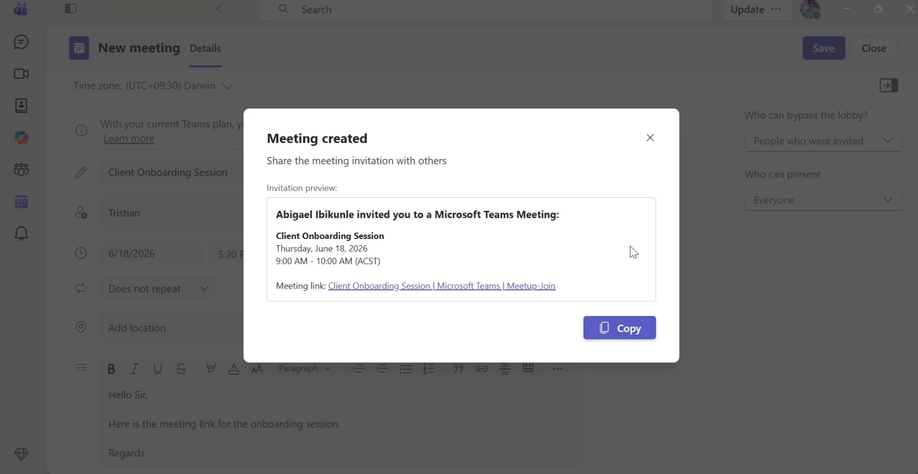
click(650, 138)
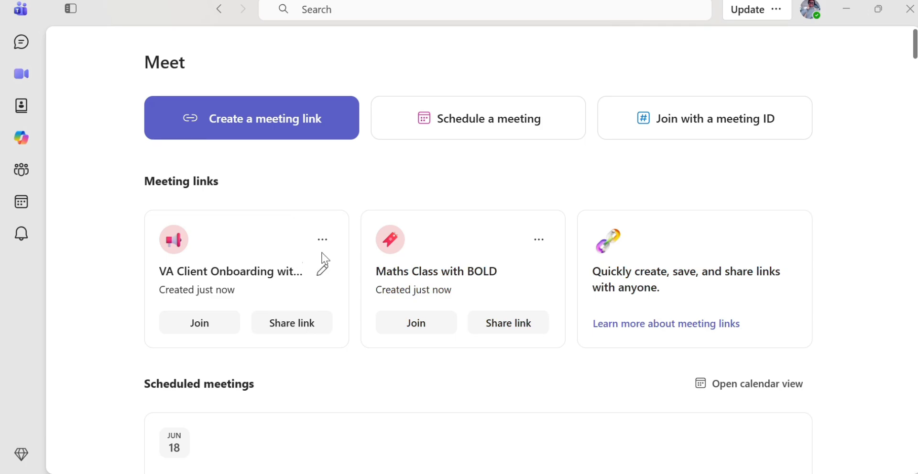
- Look over the meeting links and scheduled meetings, and open the form for joining a meeting with an ID
scroll(424, 328, down, 3)
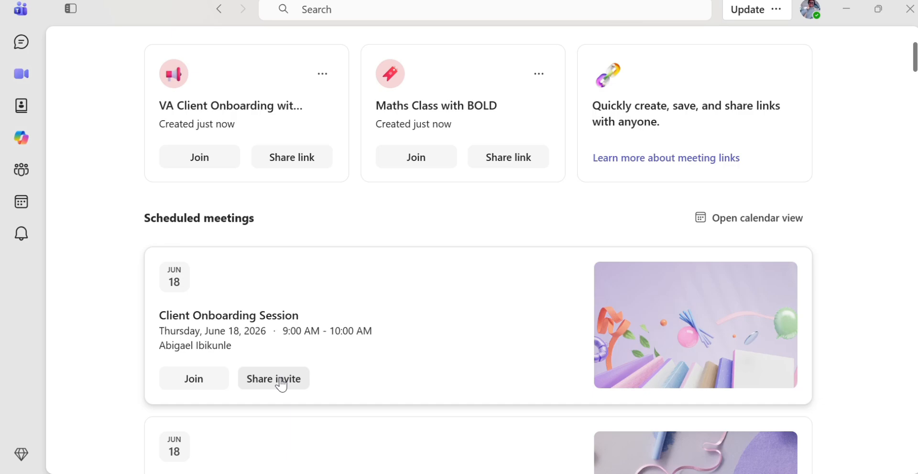
scroll(281, 385, down, 3)
scroll(281, 385, up, 5)
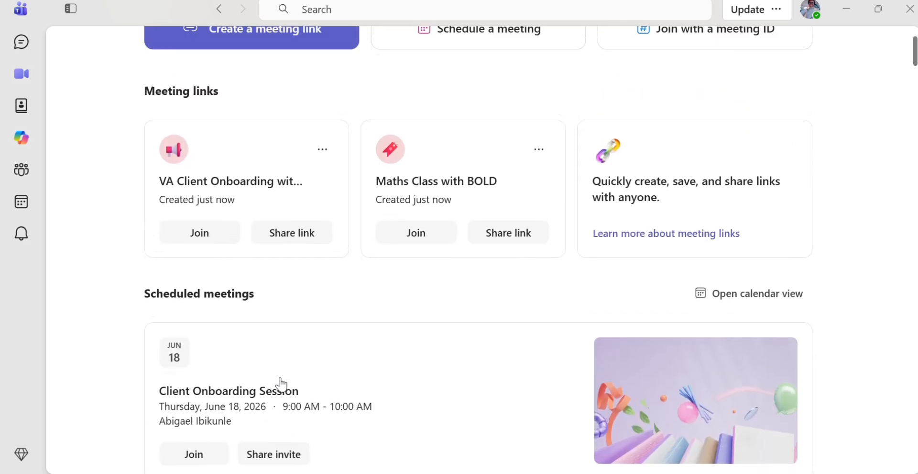
scroll(281, 385, up, 2)
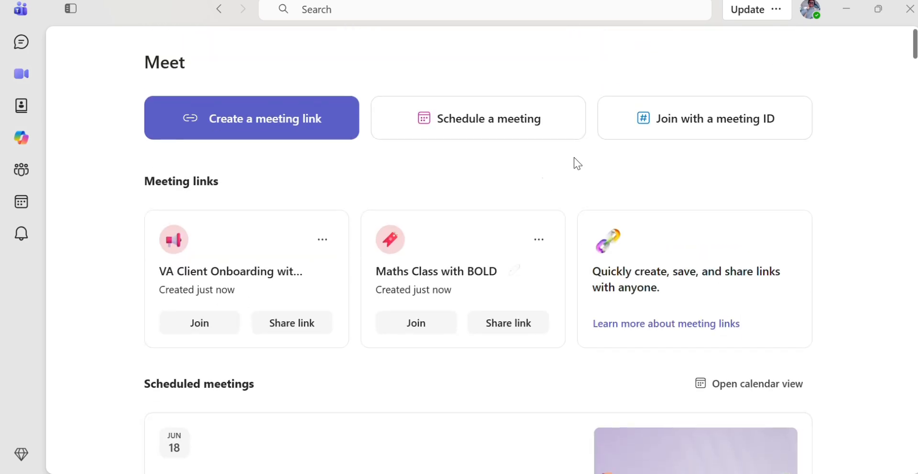
click(726, 130)
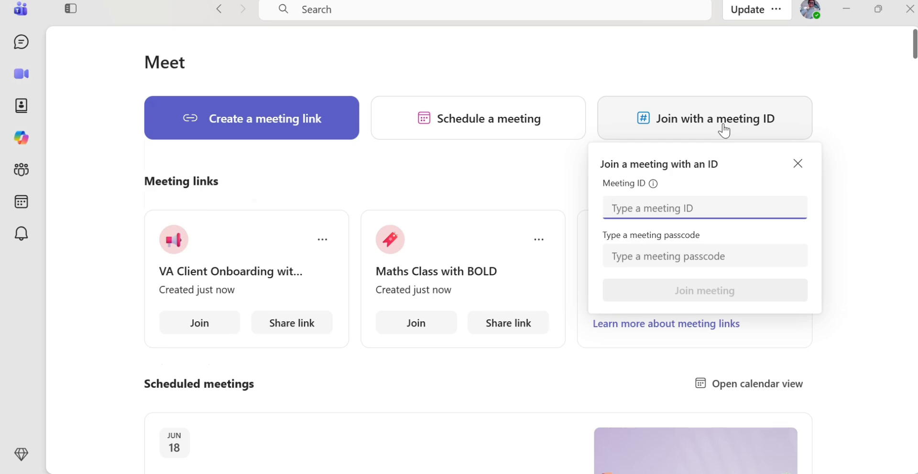
- Copy the Client Onboarding Session's invitation from the scheduled meetings
scroll(435, 335, down, 2)
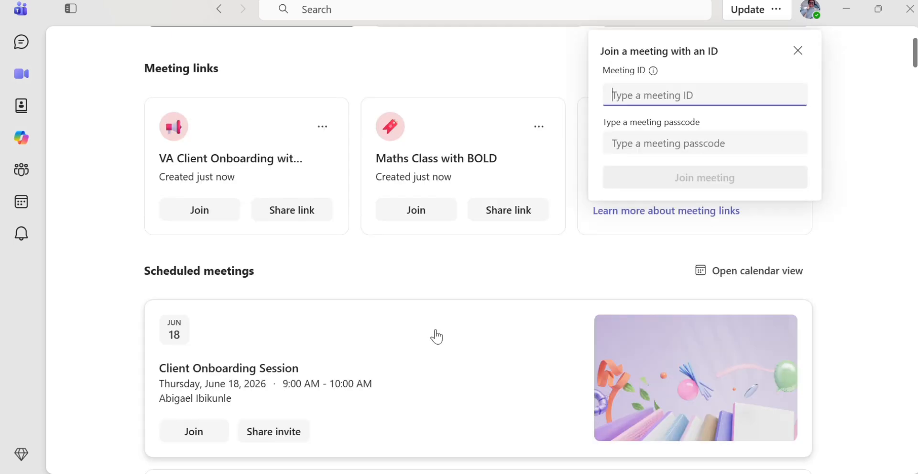
click(277, 433)
scroll(337, 413, down, 2)
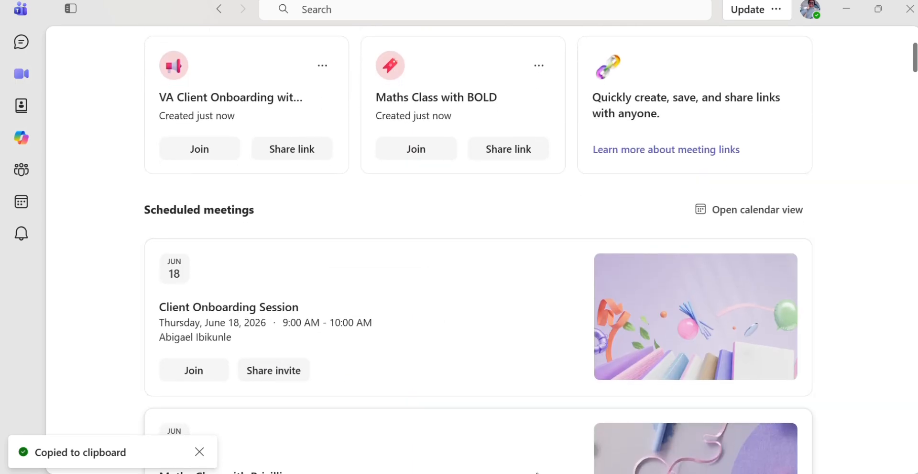
- Switch to WhatsApp and send the copied Client Onboarding Session invitation in the open chat
mouse_move(578, 473)
click(578, 425)
click(327, 406)
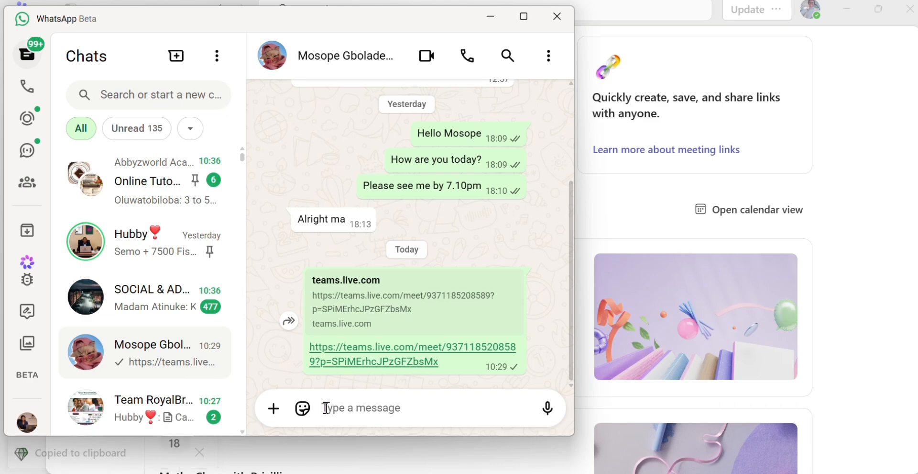
key(ctrl+v)
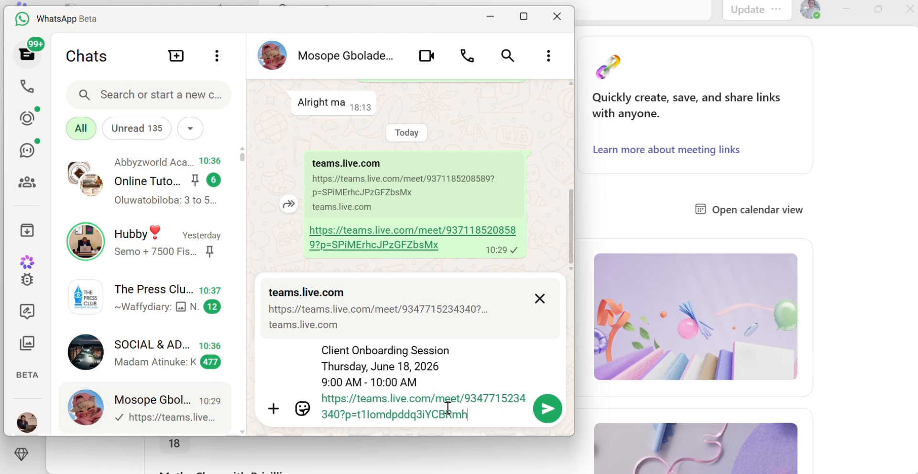
click(547, 408)
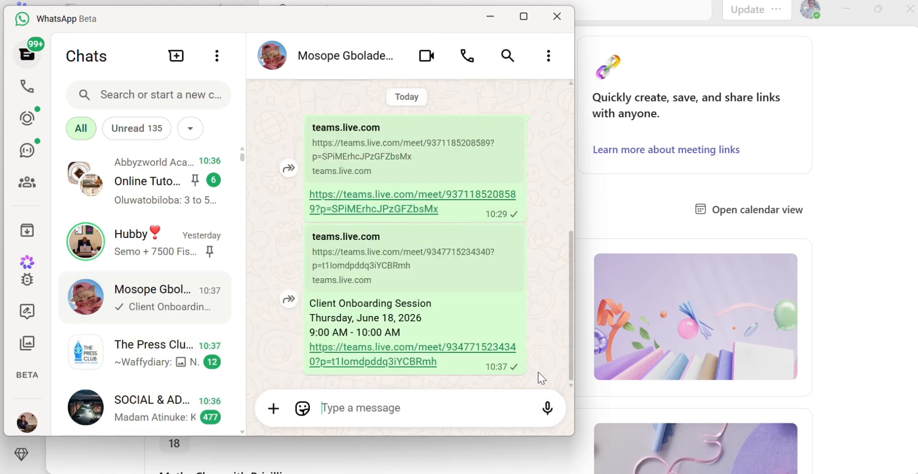
- Switch back to Microsoft Teams, join the scheduled Client Onboarding Session, and dismiss the Zoom note-taking notification
click(818, 187)
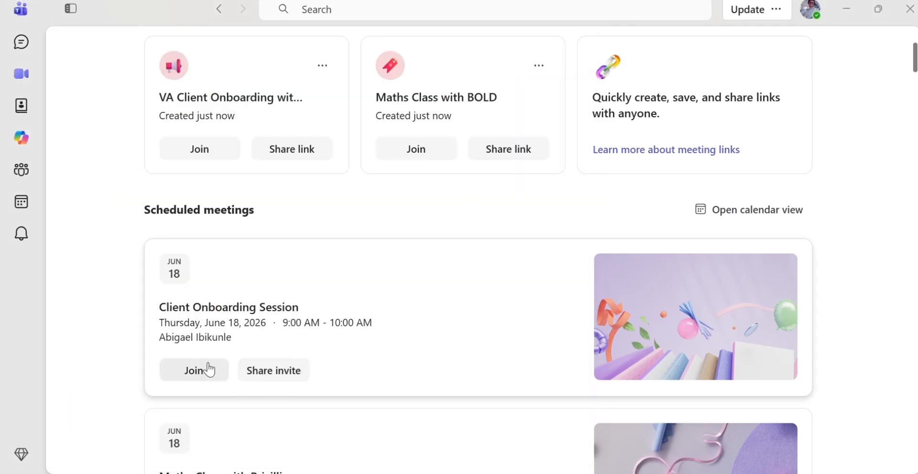
click(192, 371)
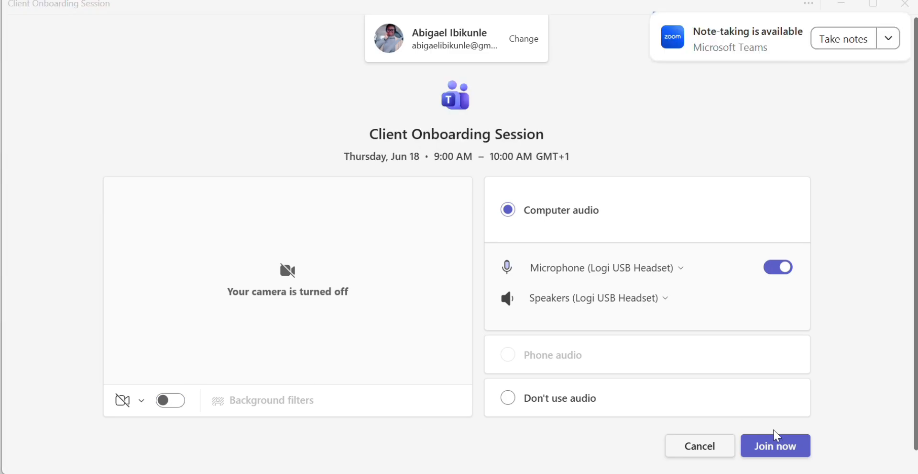
click(779, 450)
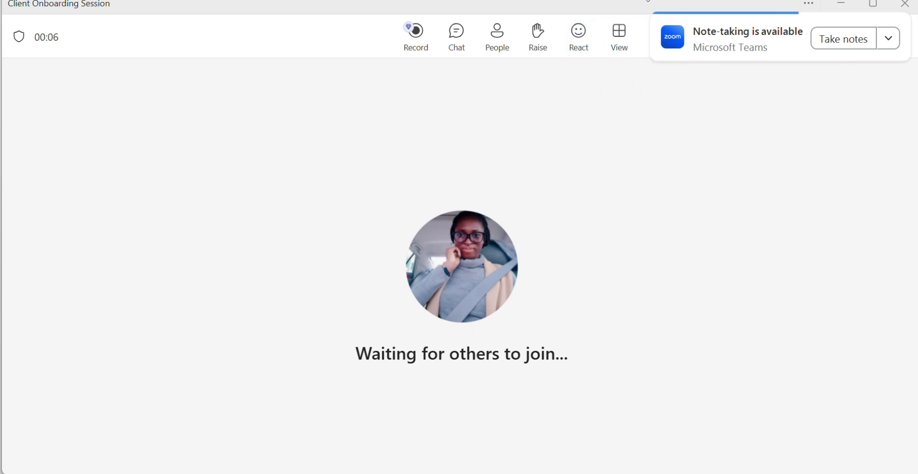
click(653, 15)
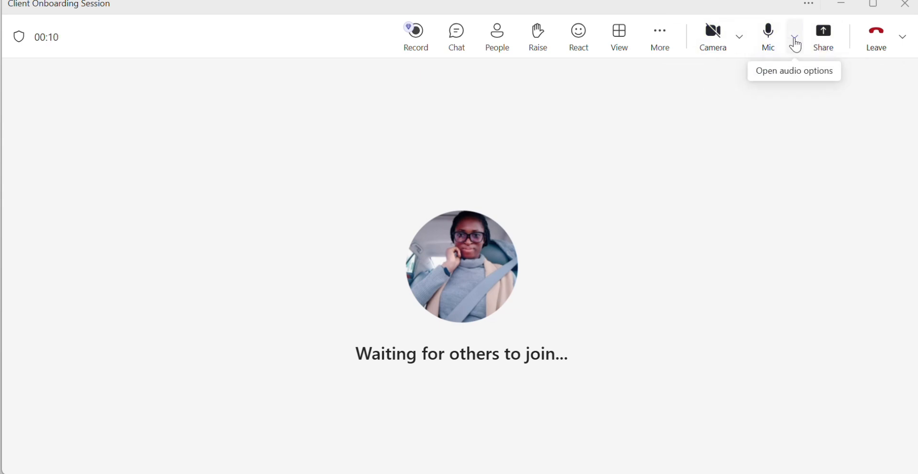
- View the meeting info with the session's join link, meeting ID and passcode, and close it
click(664, 46)
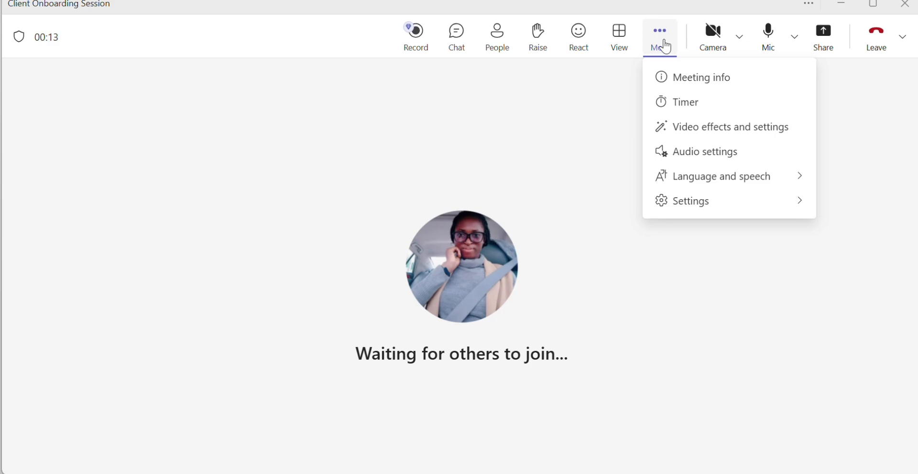
click(698, 82)
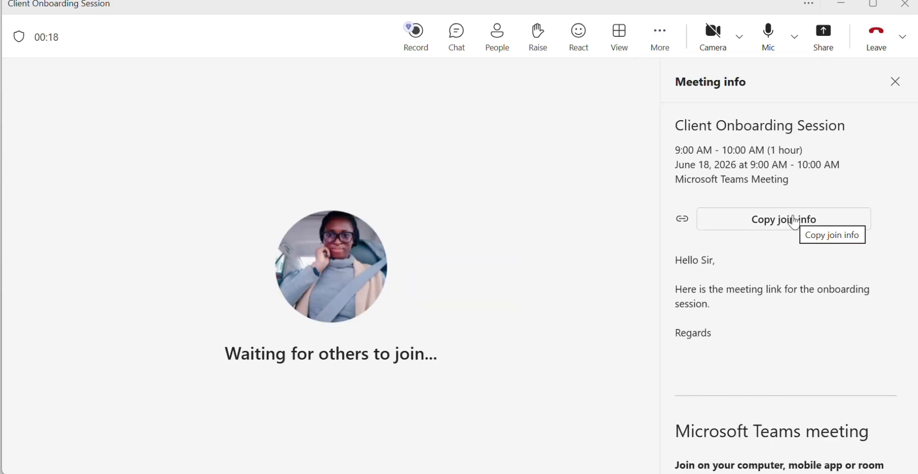
scroll(796, 221, down, 5)
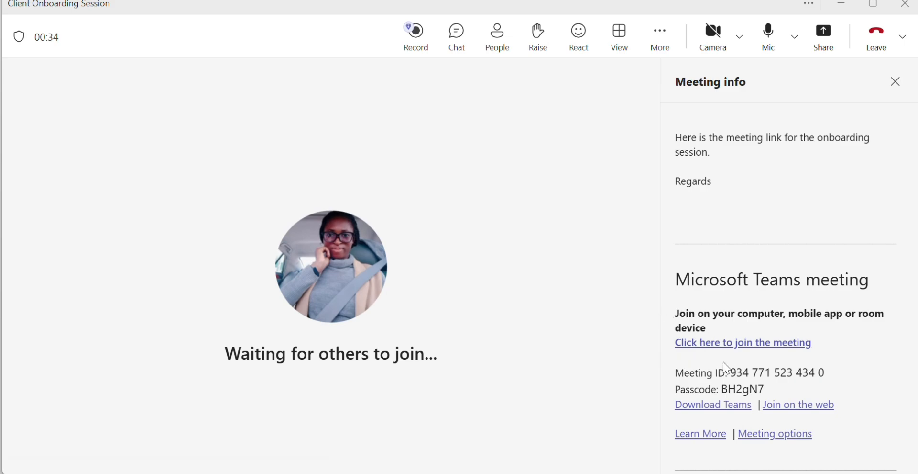
click(895, 84)
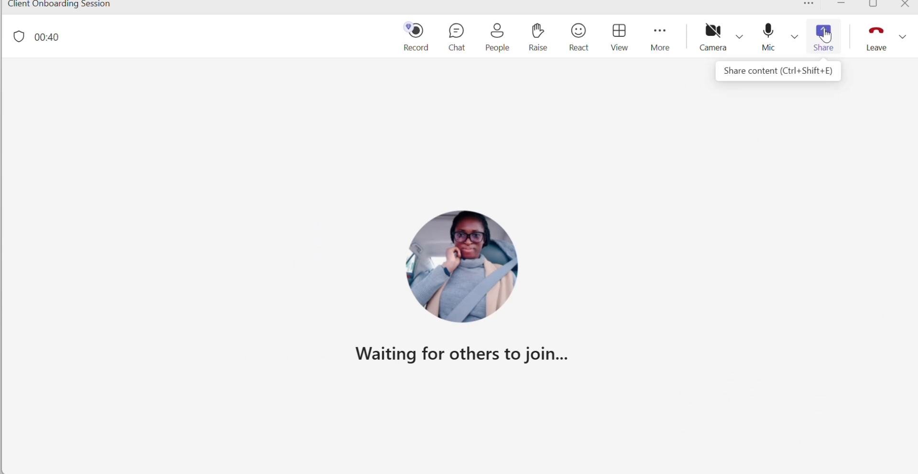
- Leave the Client Onboarding Session and look through the scheduled meetings
click(875, 45)
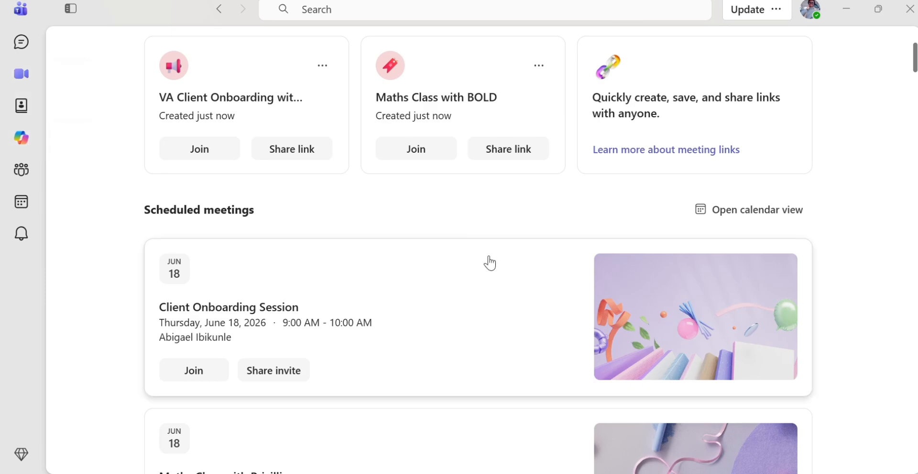
scroll(490, 263, down, 5)
scroll(490, 262, up, 9)
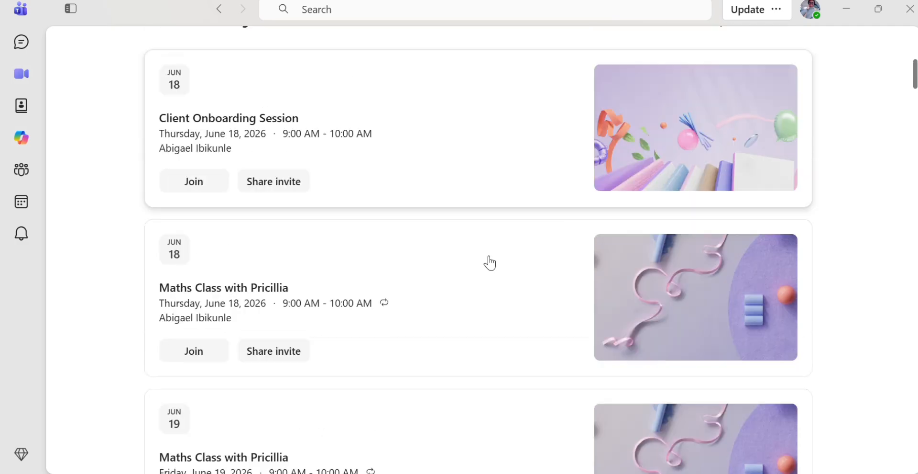